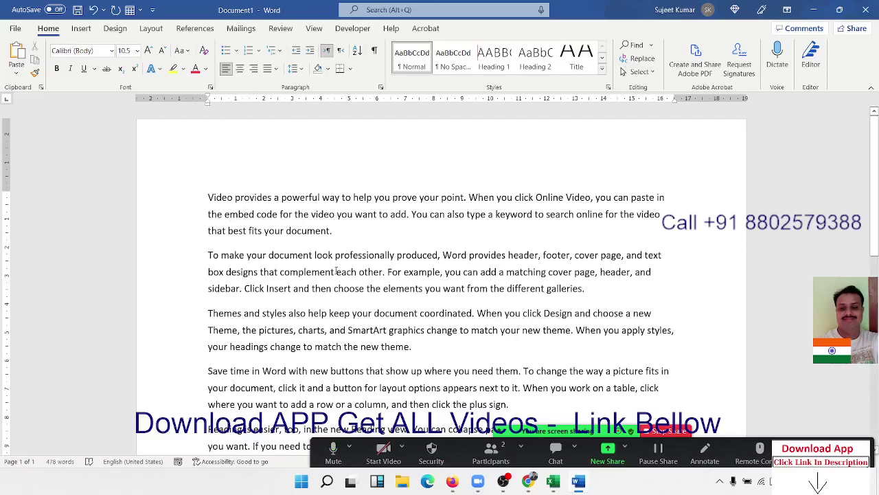
Step: Delete all the sample paragraphs so the Word document is completely blank
{"action": "scroll", "coordinate": [335, 271], "scroll_direction": "down", "scroll_amount": 3}
{"action": "scroll", "coordinate": [334, 272], "scroll_direction": "up", "scroll_amount": 3}
{"action": "left_click_drag", "start_coordinate": [210, 198], "coordinate": [213, 315]}
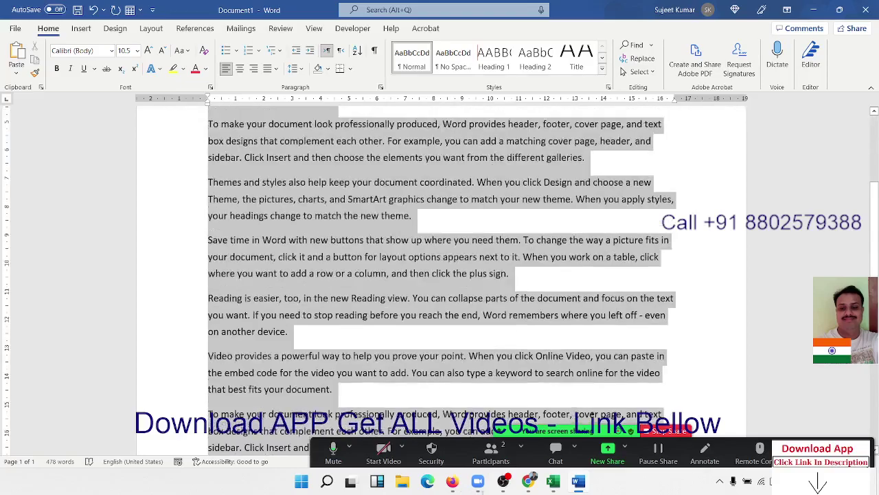
{"action": "key", "text": "Delete"}
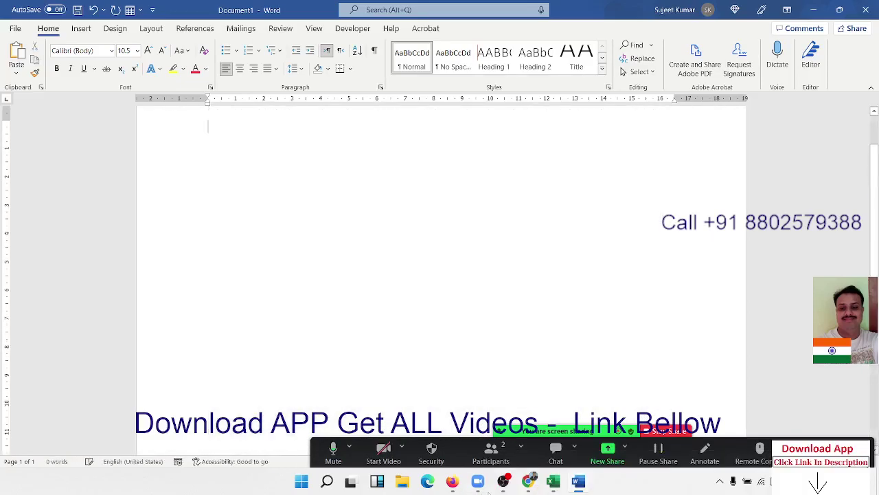
{"action": "scroll", "coordinate": [334, 299], "scroll_direction": "up", "scroll_amount": 1}
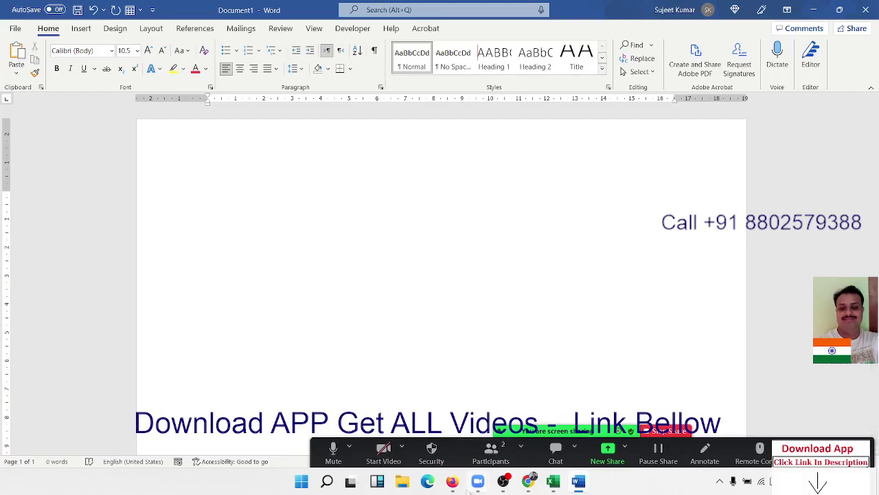
{"action": "mouse_move", "coordinate": [450, 482]}
Step: Bring Chrome forward and load google.com in a new tab
{"action": "mouse_move", "coordinate": [536, 486]}
{"action": "left_click", "coordinate": [485, 457]}
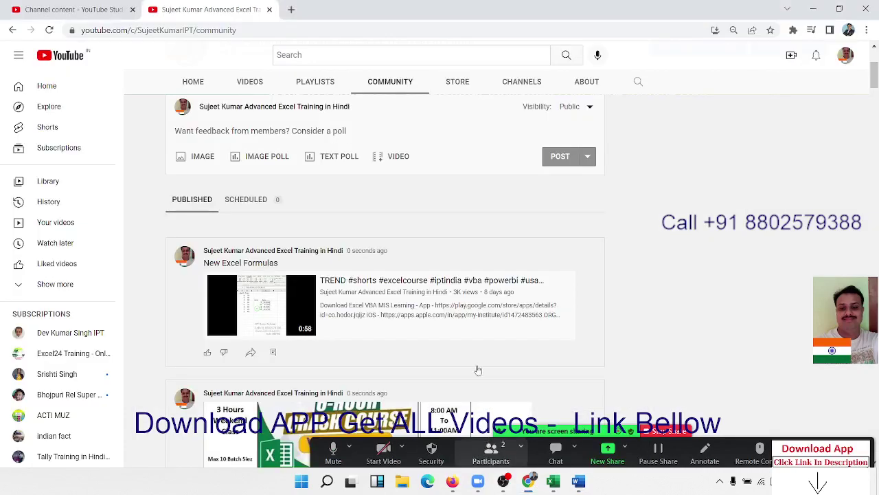
{"action": "left_click", "coordinate": [289, 10]}
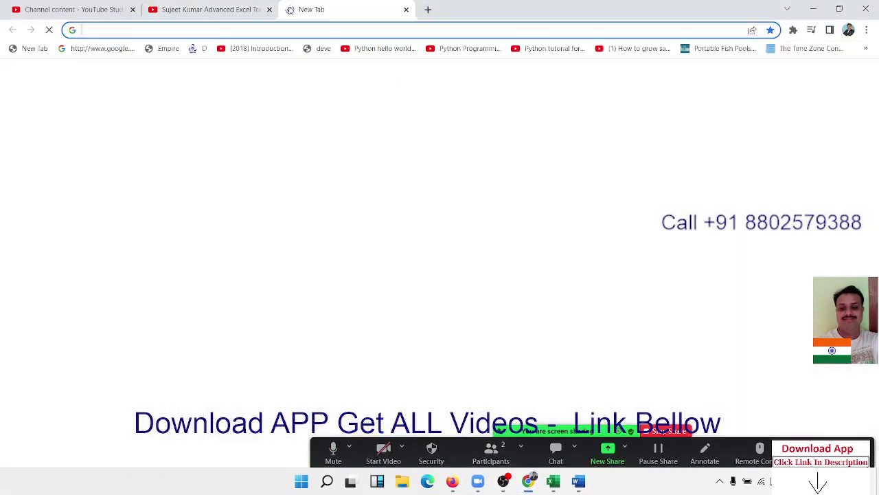
{"action": "type", "text": "goo"}
{"action": "key", "text": "Return"}
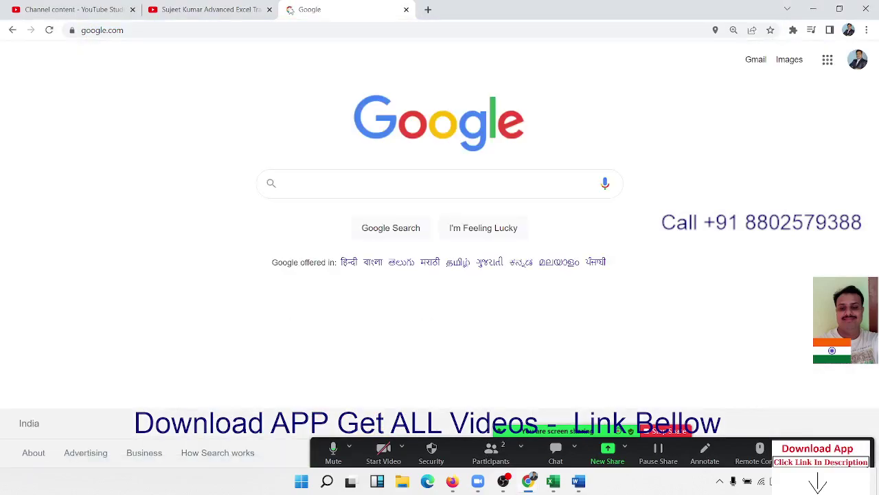
Step: Search Google for 'queen elizabeth ii details'
{"action": "type", "text": "qu"}
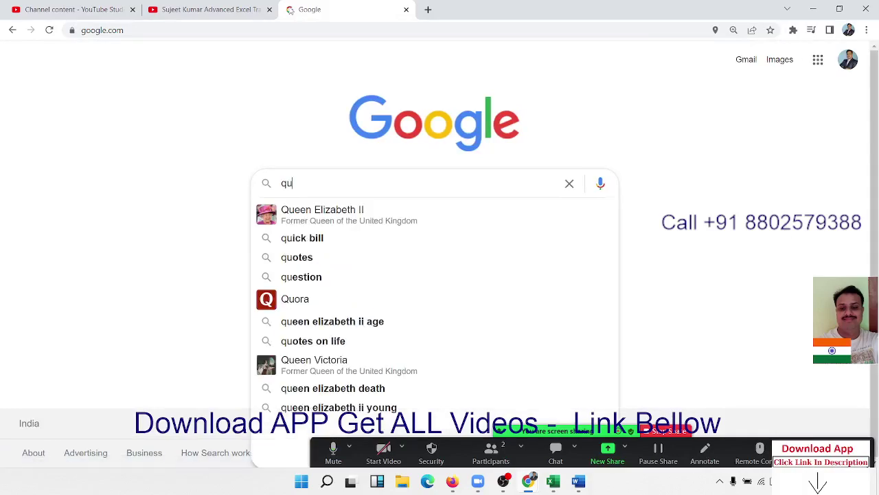
{"action": "key", "text": "Down"}
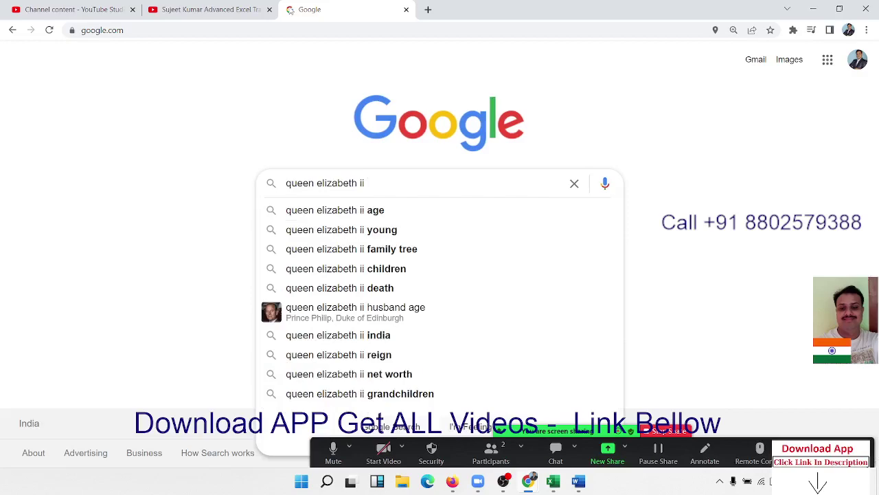
{"action": "type", "text": "de"}
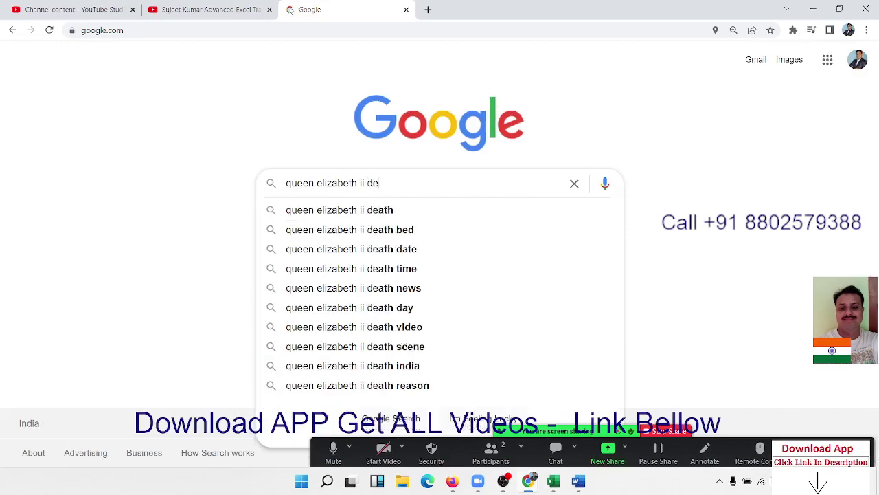
{"action": "type", "text": "a"}
{"action": "key", "text": "BackSpace"}
{"action": "key", "text": "BackSpace"}
{"action": "type", "text": "et"}
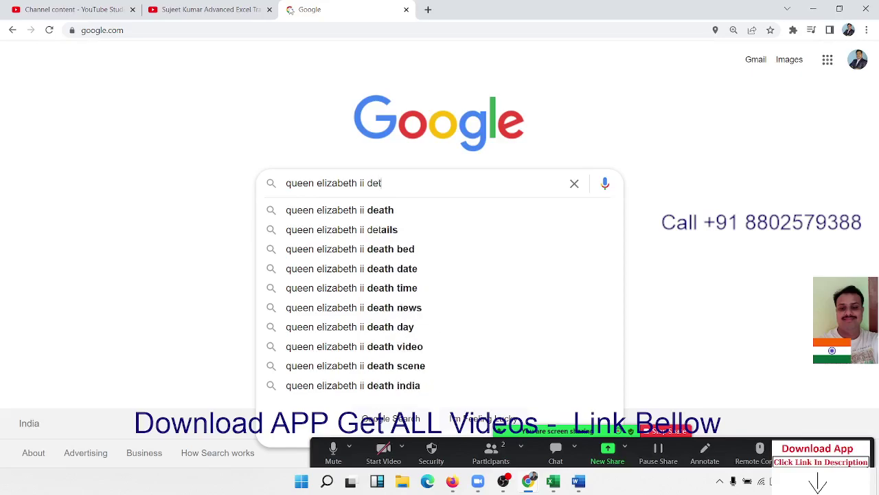
{"action": "type", "text": "a"}
{"action": "key", "text": "Down"}
{"action": "key", "text": "Return"}
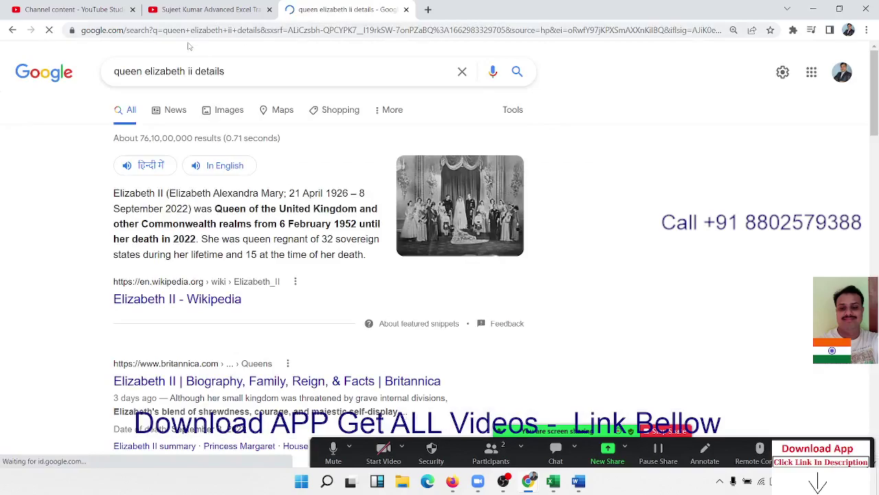
Step: Open the Elizabeth II Wikipedia article from the results and browse through it
{"action": "left_click", "coordinate": [180, 299]}
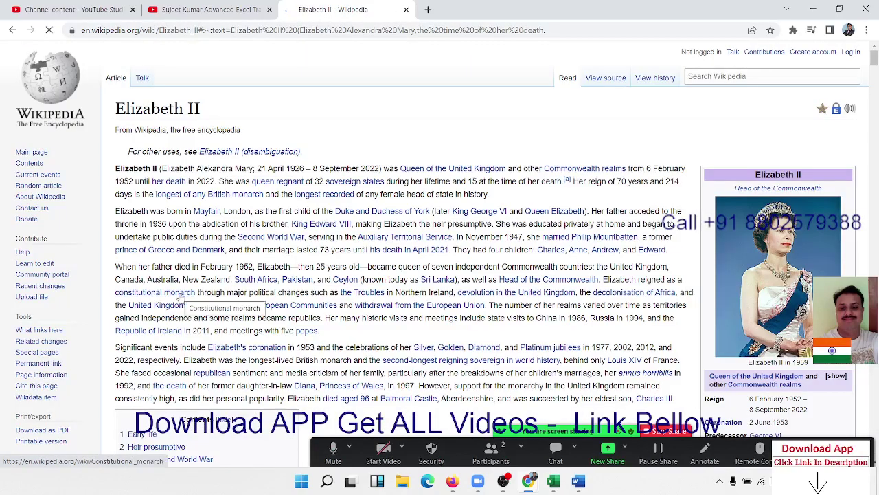
{"action": "scroll", "coordinate": [375, 207], "scroll_direction": "down", "scroll_amount": 10}
{"action": "scroll", "coordinate": [375, 206], "scroll_direction": "down", "scroll_amount": 15}
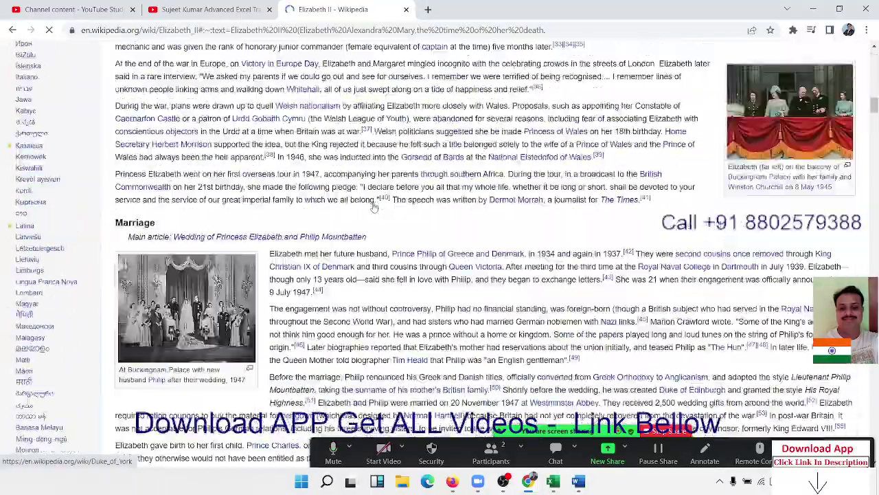
{"action": "scroll", "coordinate": [374, 206], "scroll_direction": "down", "scroll_amount": 10}
{"action": "scroll", "coordinate": [375, 208], "scroll_direction": "down", "scroll_amount": 8}
{"action": "scroll", "coordinate": [375, 208], "scroll_direction": "down", "scroll_amount": 8}
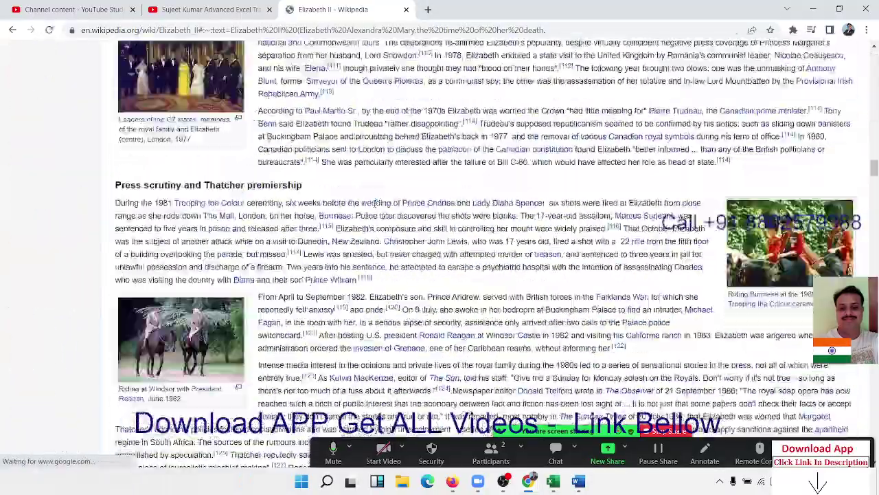
{"action": "scroll", "coordinate": [375, 208], "scroll_direction": "down", "scroll_amount": 8}
{"action": "scroll", "coordinate": [374, 206], "scroll_direction": "down", "scroll_amount": 5}
{"action": "scroll", "coordinate": [375, 204], "scroll_direction": "up", "scroll_amount": 10}
{"action": "scroll", "coordinate": [375, 206], "scroll_direction": "up", "scroll_amount": 15}
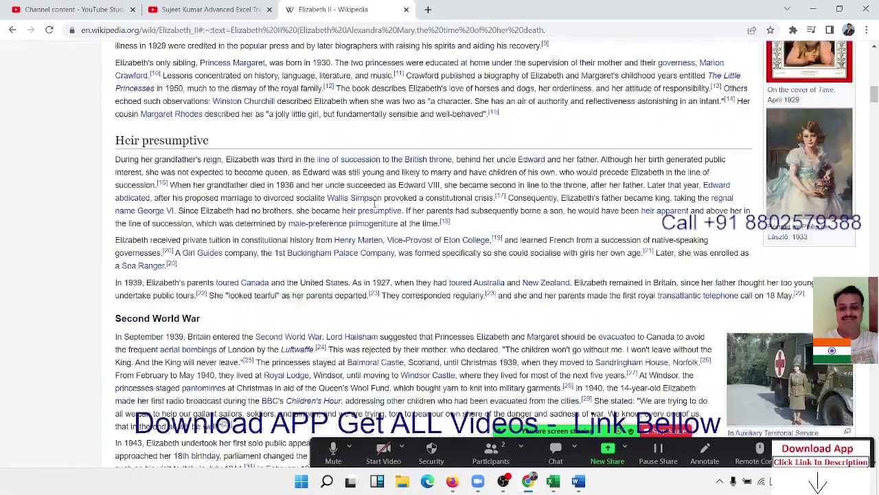
{"action": "scroll", "coordinate": [374, 206], "scroll_direction": "up", "scroll_amount": 10}
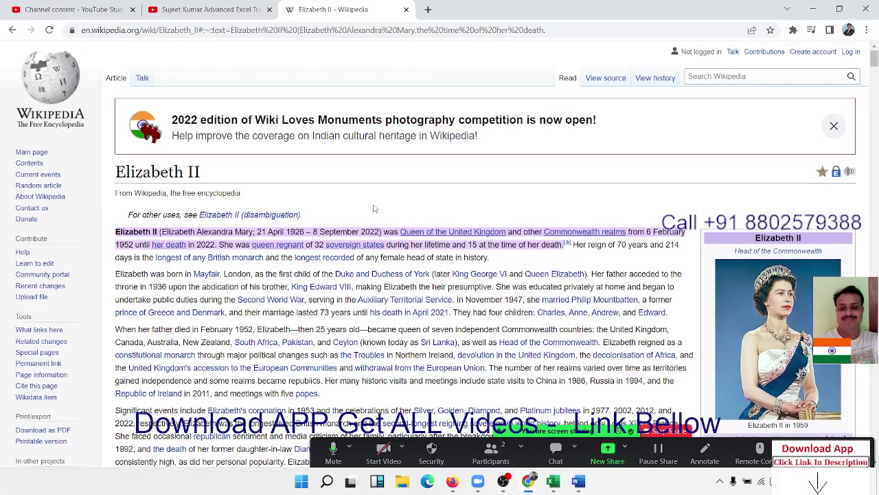
{"action": "scroll", "coordinate": [374, 208], "scroll_direction": "down", "scroll_amount": 10}
{"action": "scroll", "coordinate": [374, 208], "scroll_direction": "down", "scroll_amount": 10}
{"action": "scroll", "coordinate": [374, 208], "scroll_direction": "down", "scroll_amount": 5}
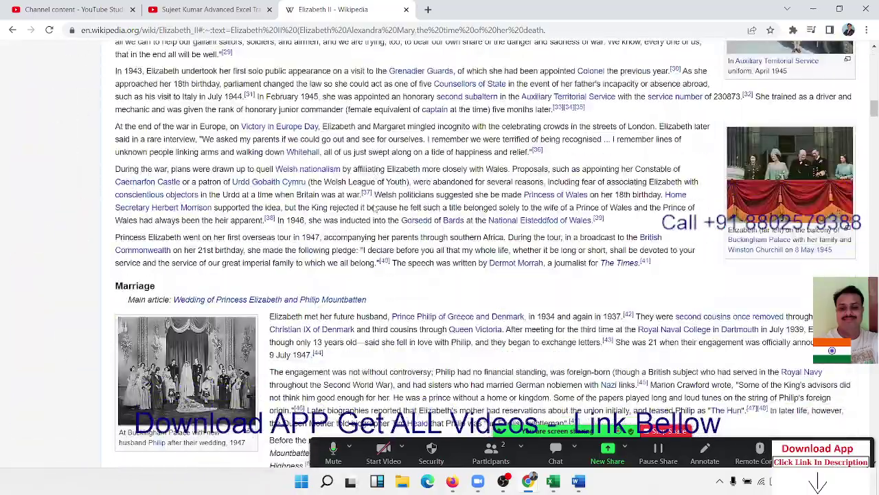
{"action": "scroll", "coordinate": [374, 209], "scroll_direction": "up", "scroll_amount": 20}
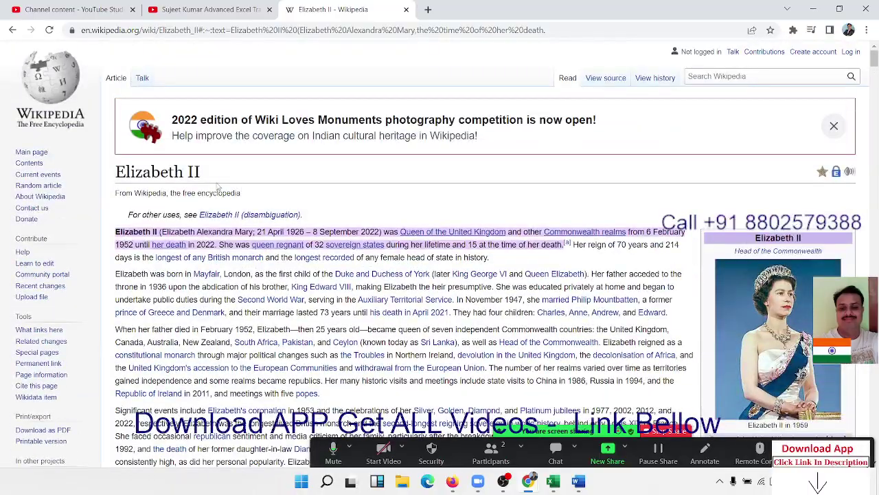
Step: Copy the 'Elizabeth II' heading and paste it as the Word document's first line
{"action": "left_click_drag", "start_coordinate": [197, 174], "coordinate": [110, 178]}
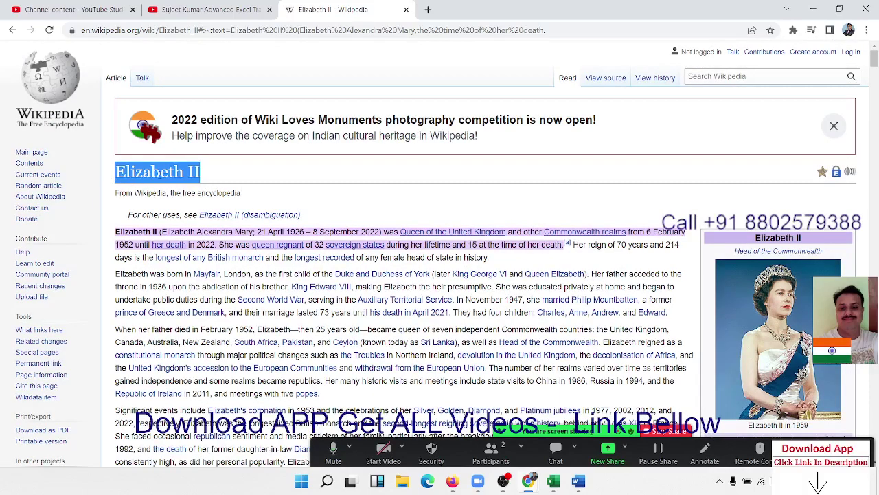
{"action": "key", "text": "ctrl+c"}
{"action": "key", "text": "alt+Tab"}
{"action": "key", "text": "ctrl+v"}
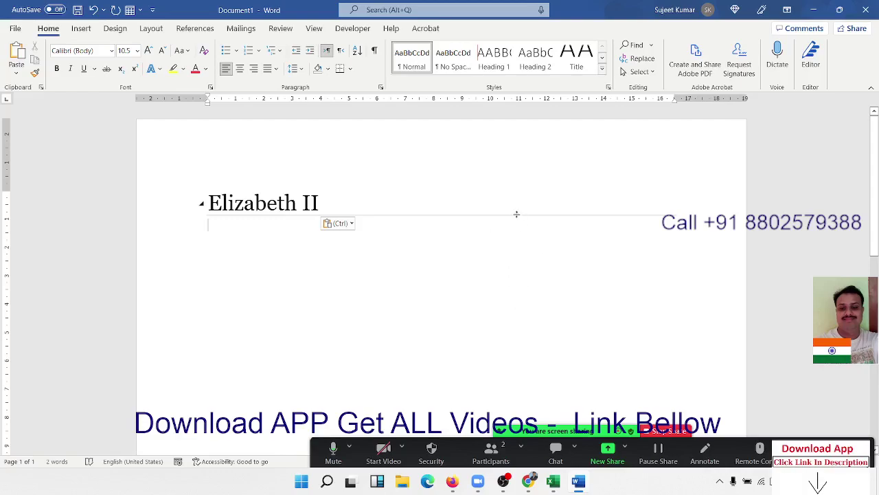
Step: Undo the formatted paste and re-paste 'Elizabeth II' as Unformatted Text via Paste Special
{"action": "left_click_drag", "start_coordinate": [517, 214], "coordinate": [519, 227]}
{"action": "key", "text": "alt+Tab"}
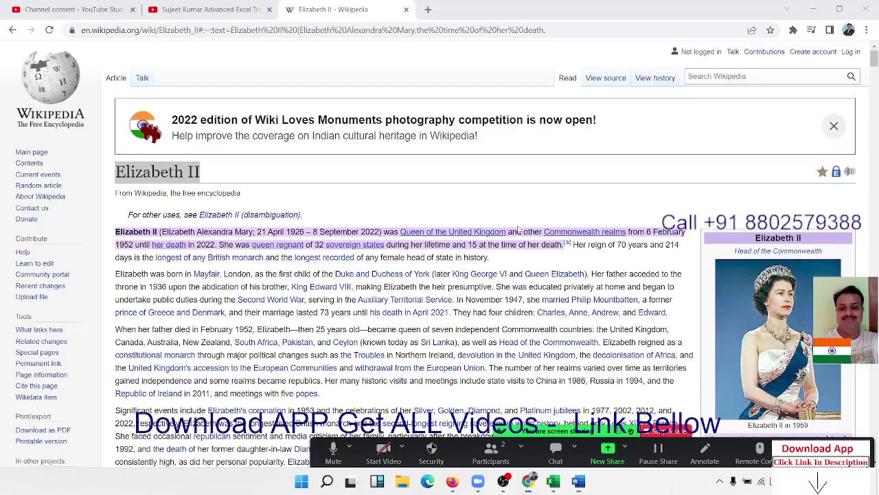
{"action": "key", "text": "alt+Tab"}
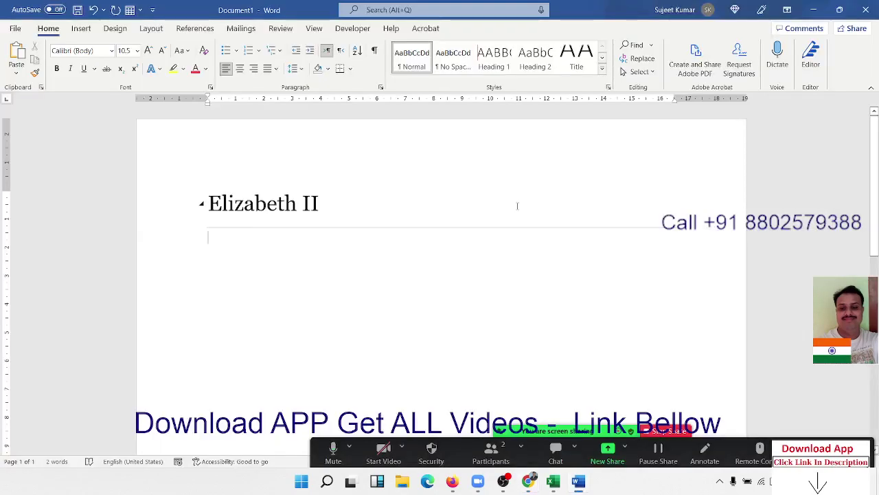
{"action": "key", "text": "ctrl+z"}
{"action": "key", "text": "ctrl+z"}
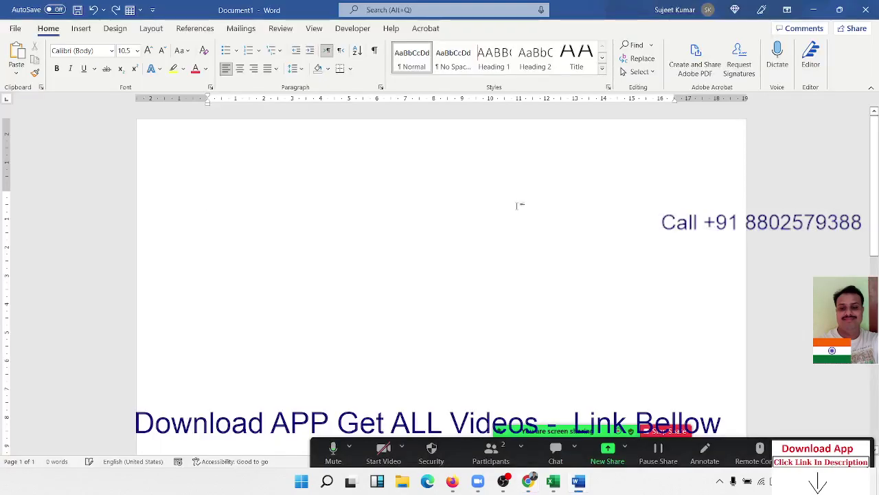
{"action": "left_click", "coordinate": [16, 72]}
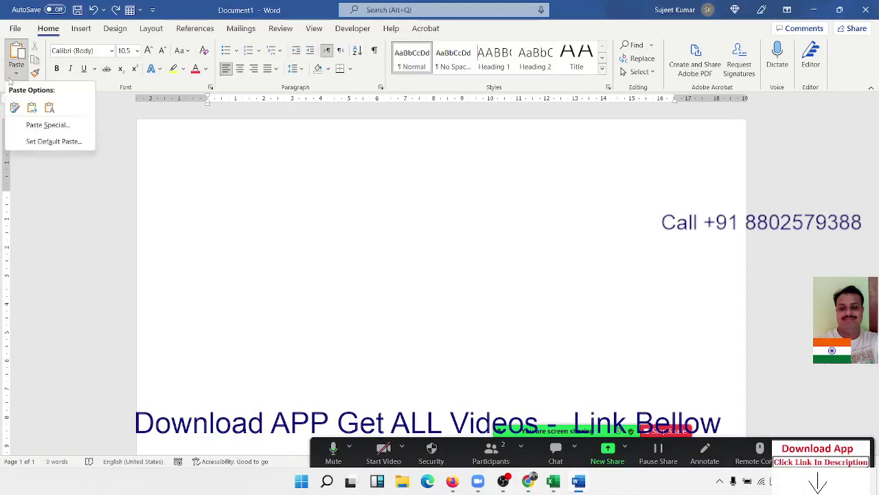
{"action": "left_click", "coordinate": [32, 131]}
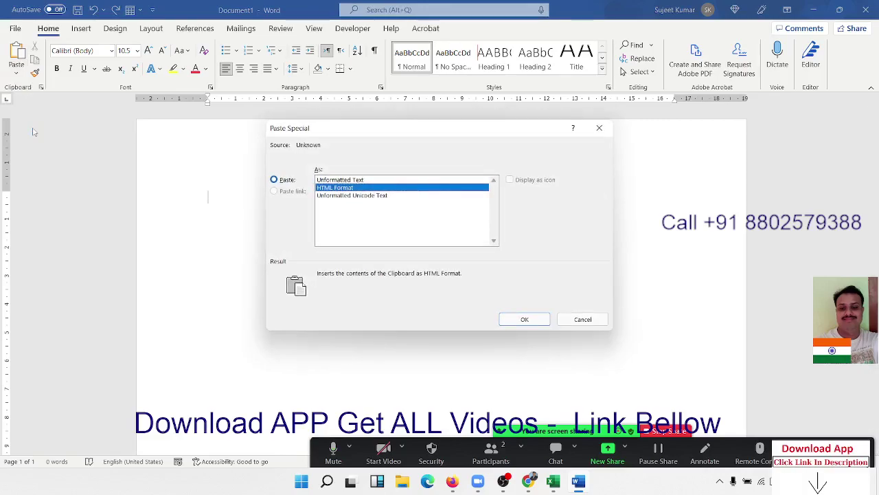
{"action": "left_click", "coordinate": [384, 180]}
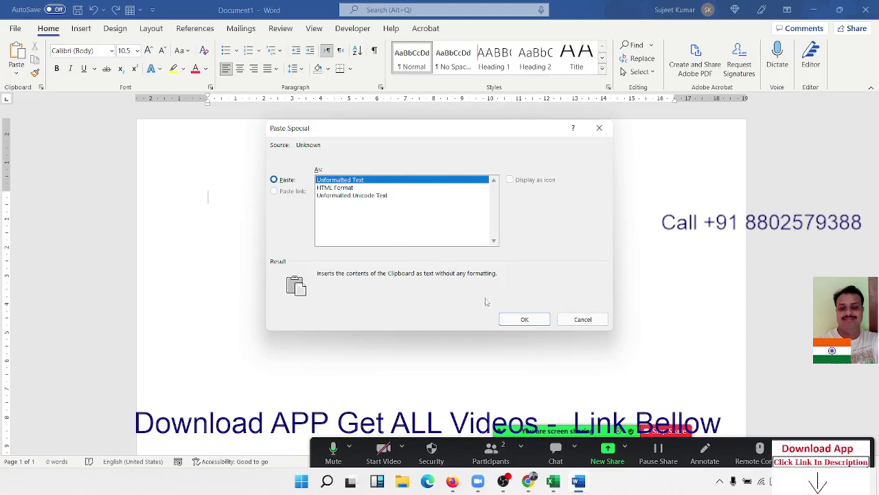
{"action": "left_click", "coordinate": [524, 321]}
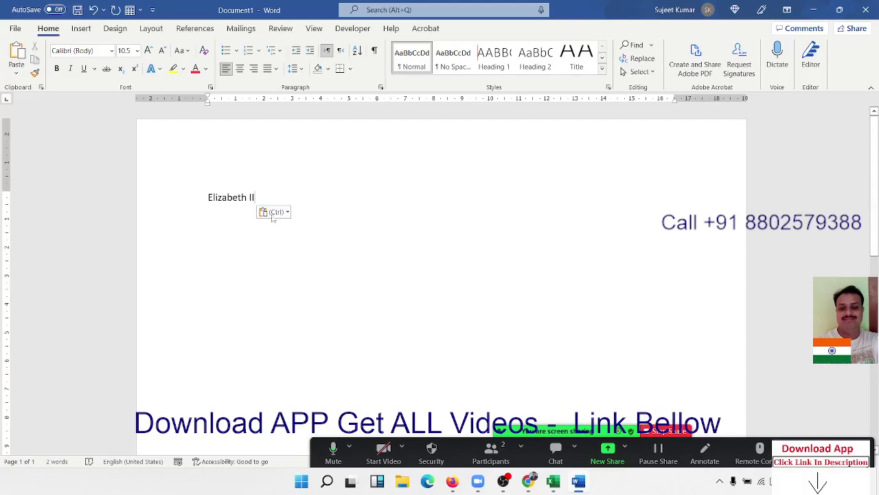
Step: Enlarge the 'Elizabeth II' title to 18 pt and centre it
{"action": "left_click_drag", "start_coordinate": [269, 197], "coordinate": [199, 200]}
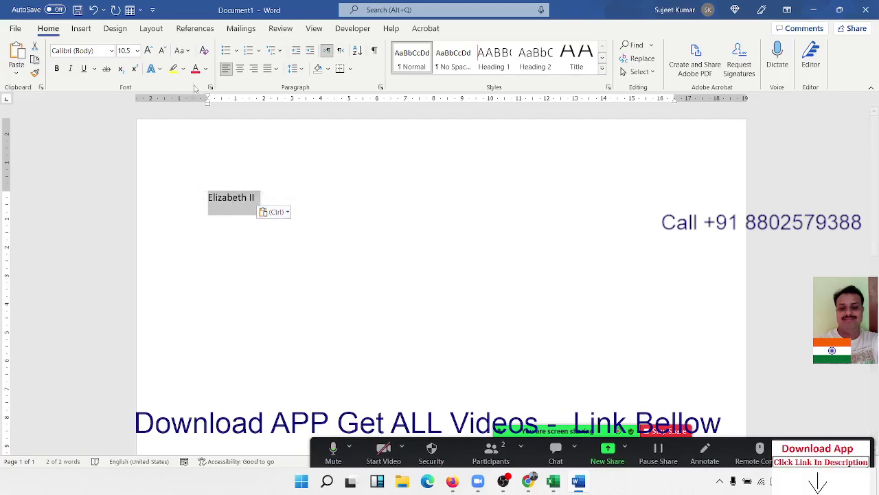
{"action": "left_click", "coordinate": [147, 52]}
{"action": "left_click", "coordinate": [147, 53]}
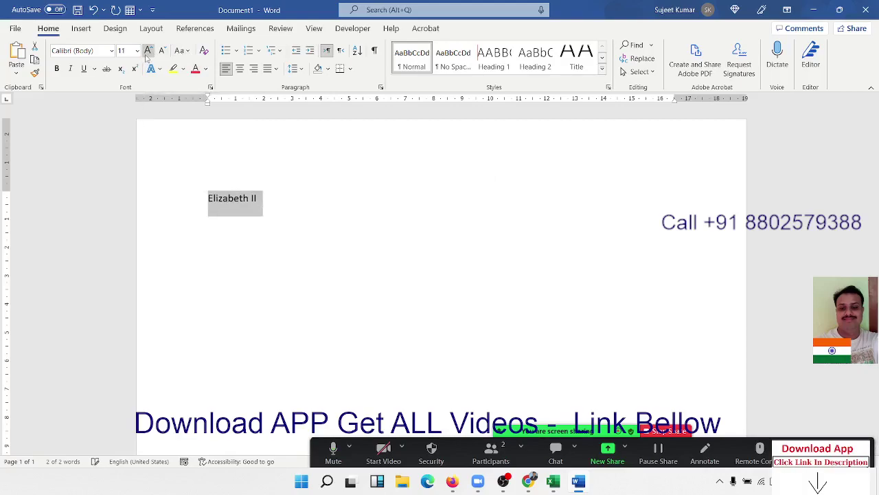
{"action": "left_click", "coordinate": [147, 52]}
{"action": "left_click", "coordinate": [147, 52]}
{"action": "left_click", "coordinate": [147, 53]}
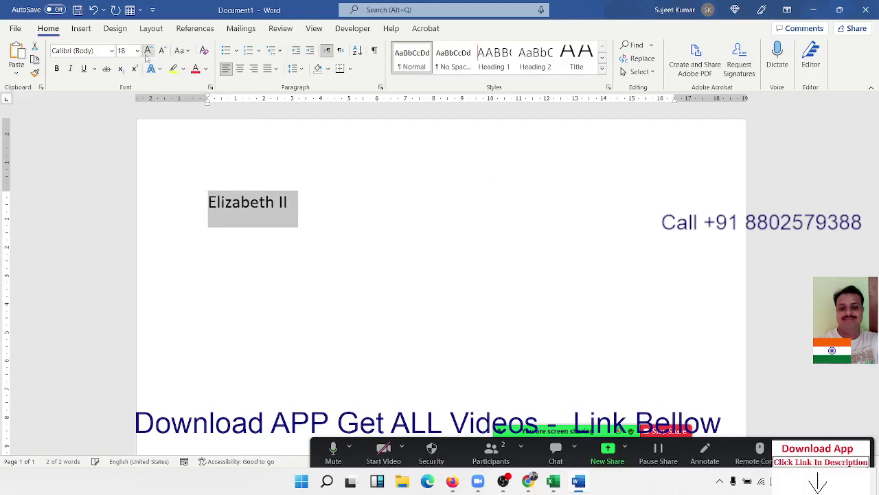
{"action": "left_click", "coordinate": [240, 69]}
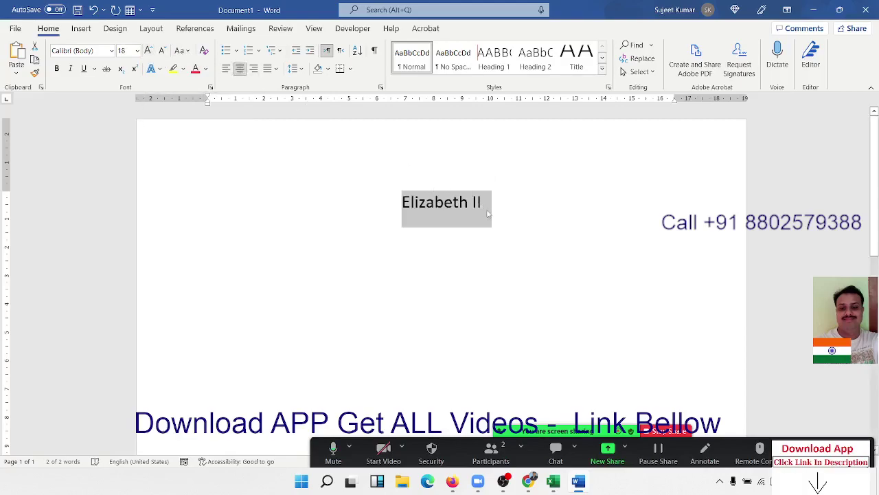
Step: Deselect the title and return to the Wikipedia article in Chrome
{"action": "left_click", "coordinate": [294, 249]}
{"action": "left_click", "coordinate": [190, 256]}
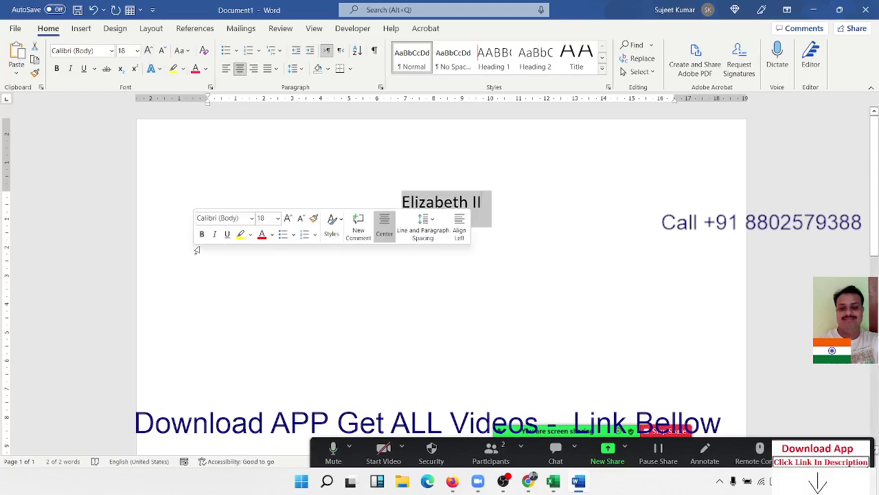
{"action": "left_click", "coordinate": [212, 240]}
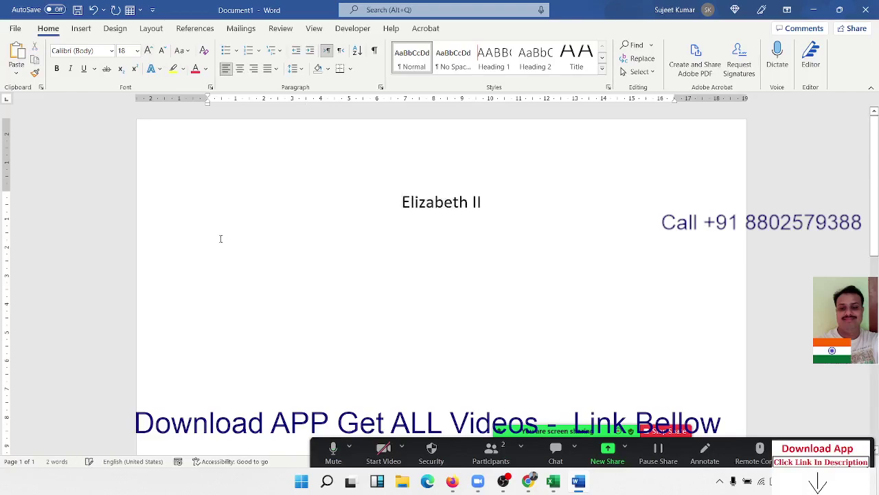
{"action": "key", "text": "alt+Tab"}
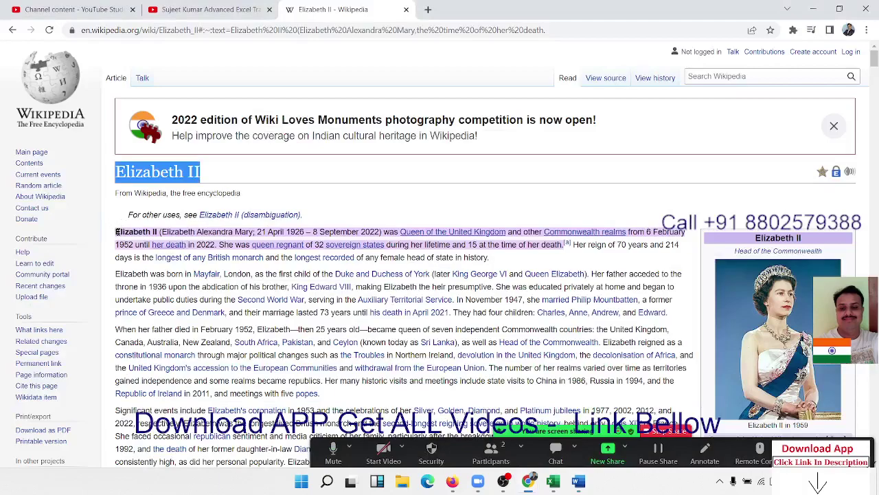
Step: Select the article's first three paragraphs, through '...five popes.', and return to Word
{"action": "left_click", "coordinate": [115, 235]}
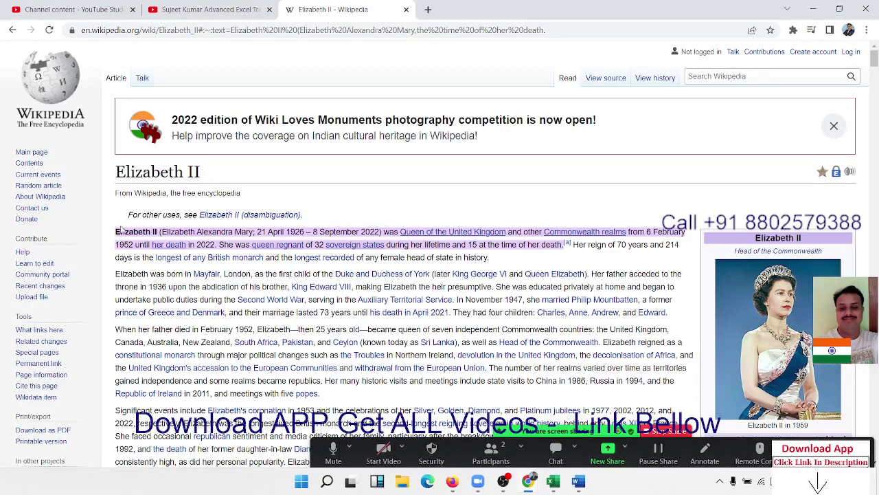
{"action": "left_click_drag", "start_coordinate": [120, 231], "coordinate": [359, 386]}
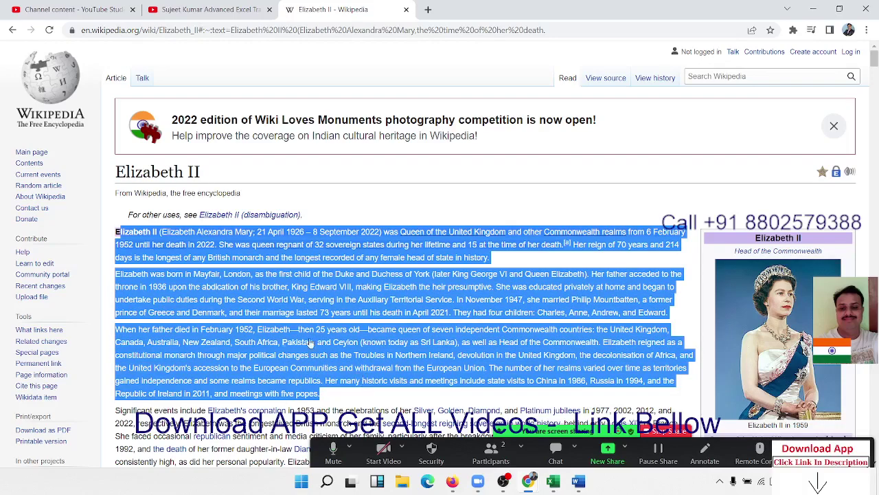
{"action": "left_click_drag", "start_coordinate": [116, 232], "coordinate": [332, 397]}
{"action": "key", "text": "ctrl+c"}
{"action": "key", "text": "alt+Tab"}
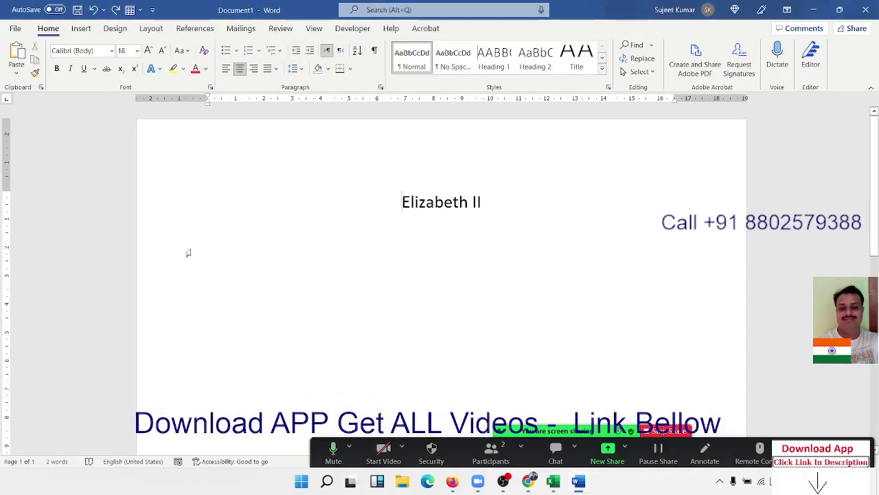
{"action": "key", "text": "ctrl+l"}
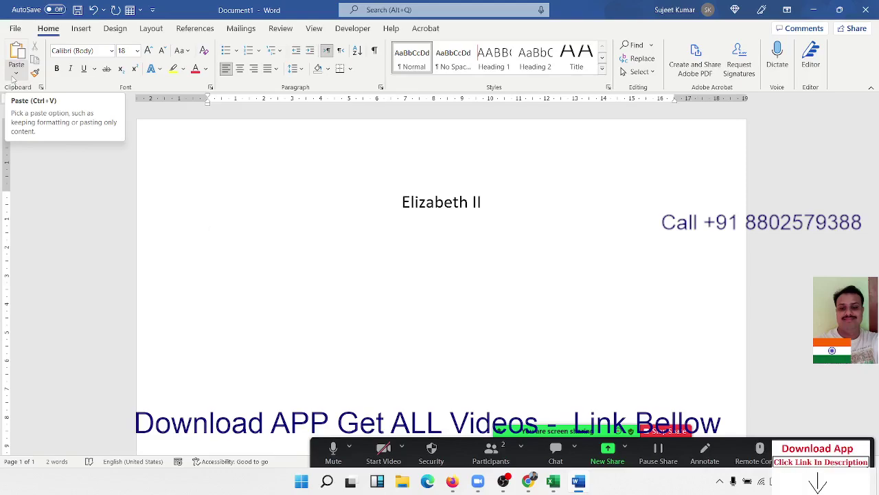
{"action": "left_click", "coordinate": [14, 74]}
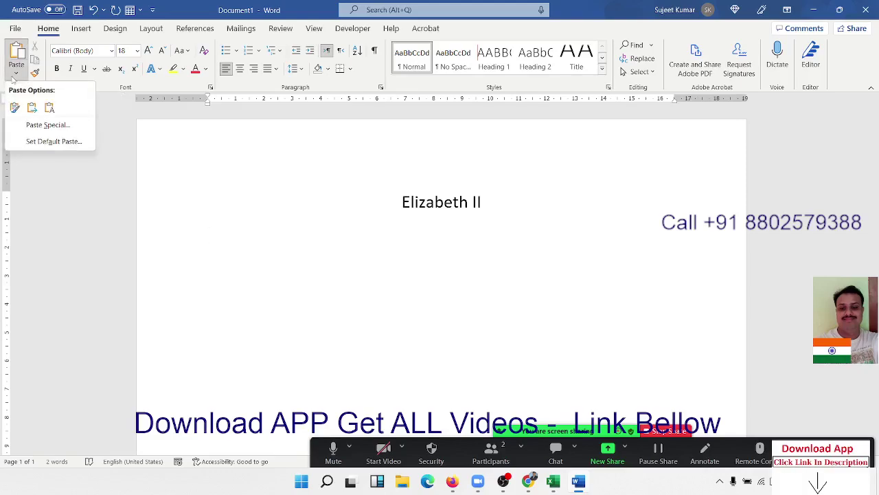
{"action": "left_click", "coordinate": [44, 126]}
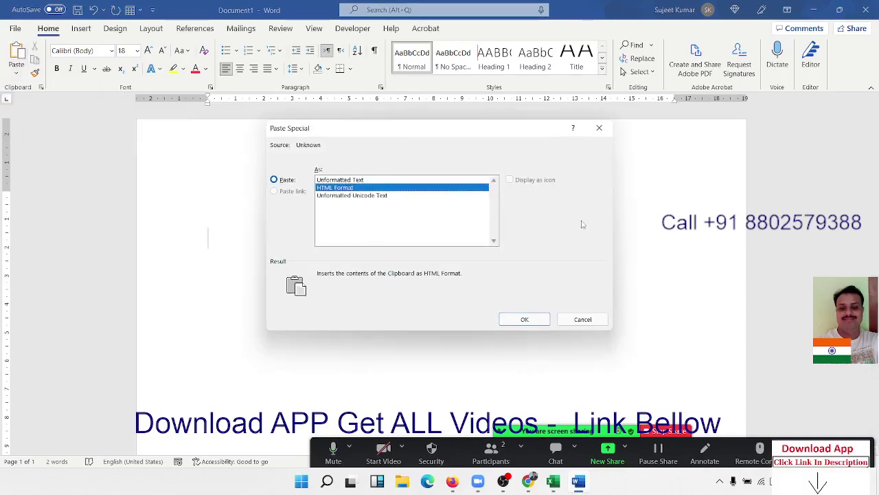
{"action": "left_click", "coordinate": [583, 320]}
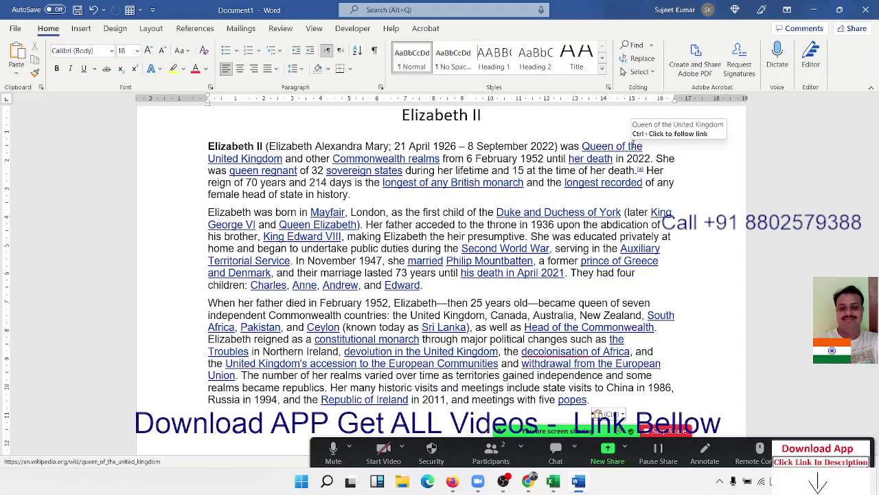
{"action": "left_click", "coordinate": [582, 146]}
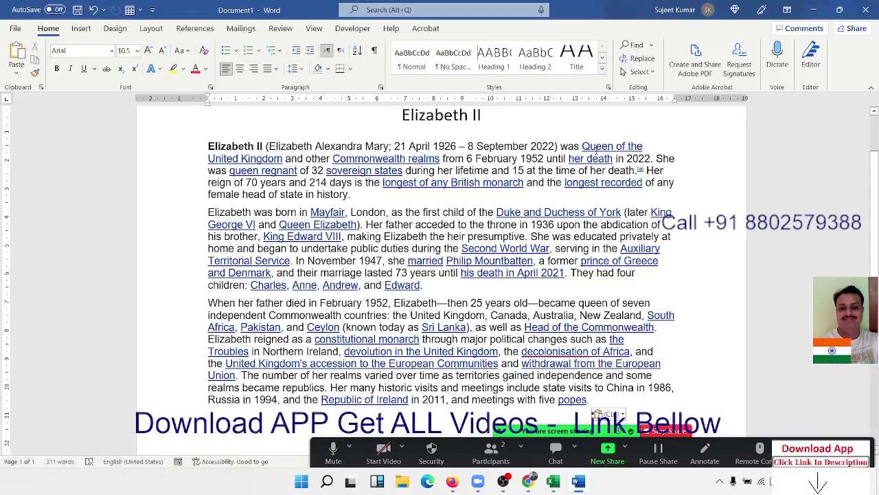
{"action": "right_click", "coordinate": [596, 152]}
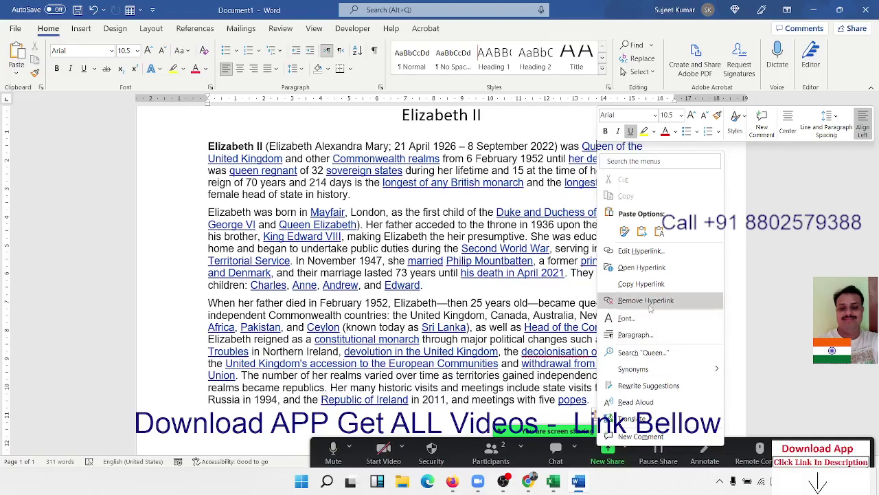
{"action": "left_click", "coordinate": [646, 300]}
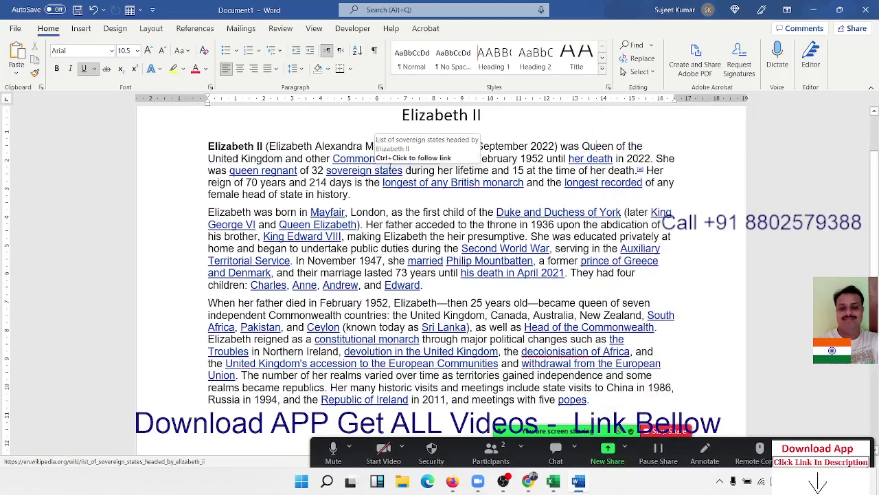
{"action": "right_click", "coordinate": [393, 163]}
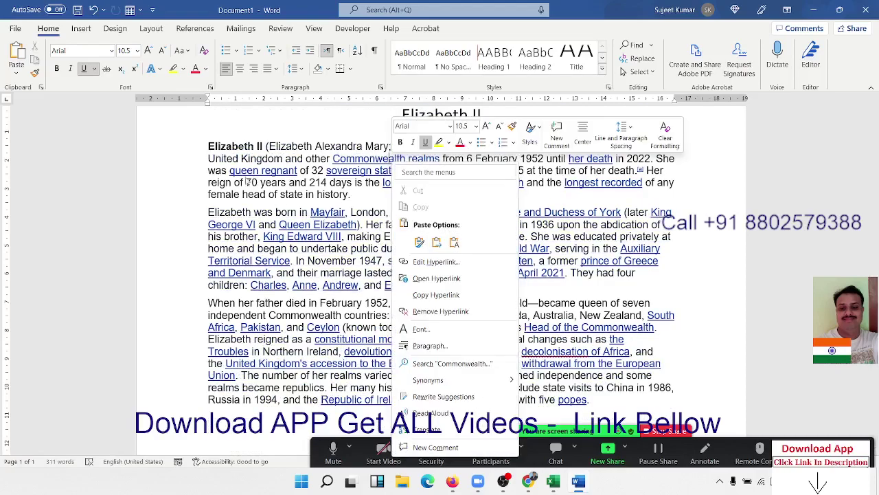
{"action": "left_click", "coordinate": [175, 164]}
{"action": "key", "text": "ctrl+z"}
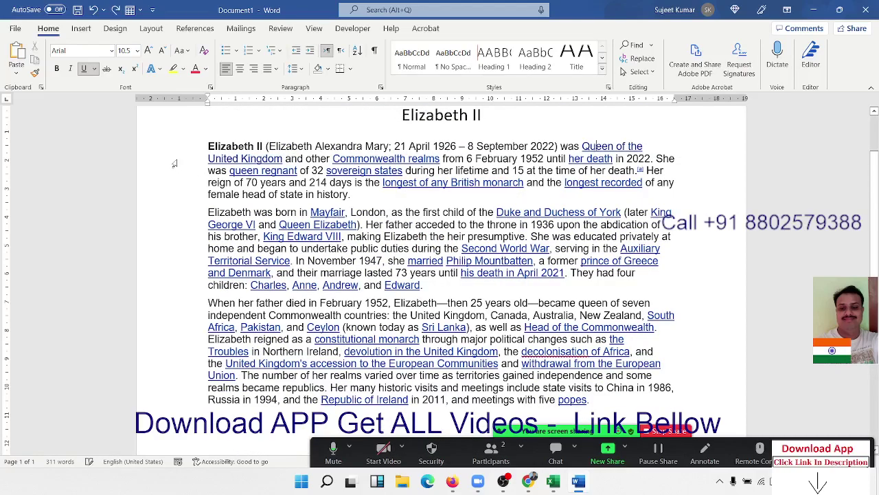
{"action": "key", "text": "ctrl+z"}
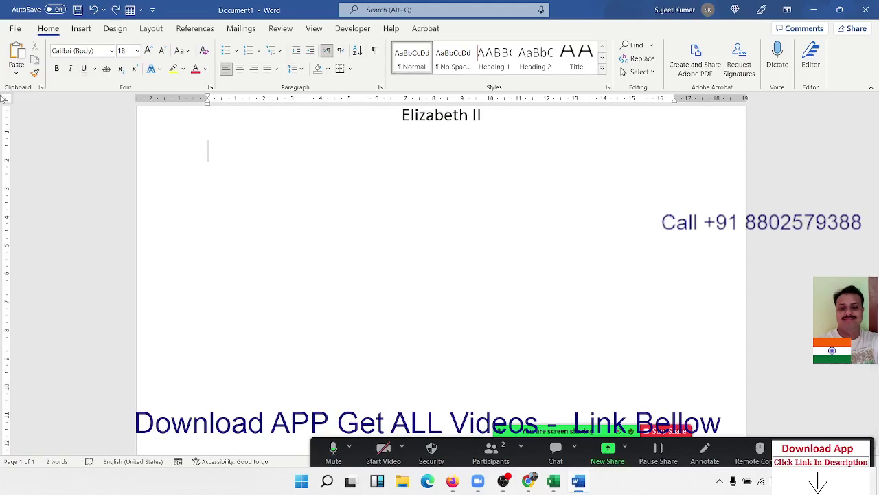
Step: Paste the Wikipedia paragraphs below the title as Unformatted Unicode Text through Paste Special
{"action": "left_click", "coordinate": [16, 71]}
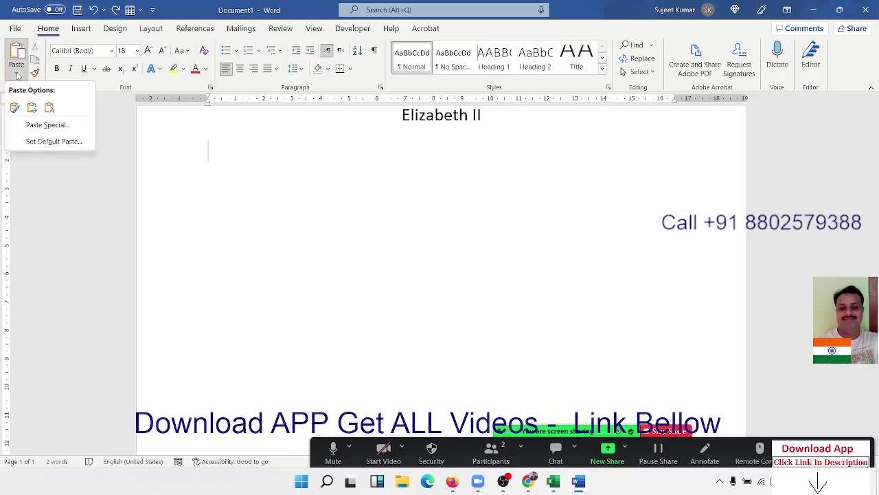
{"action": "left_click", "coordinate": [43, 125]}
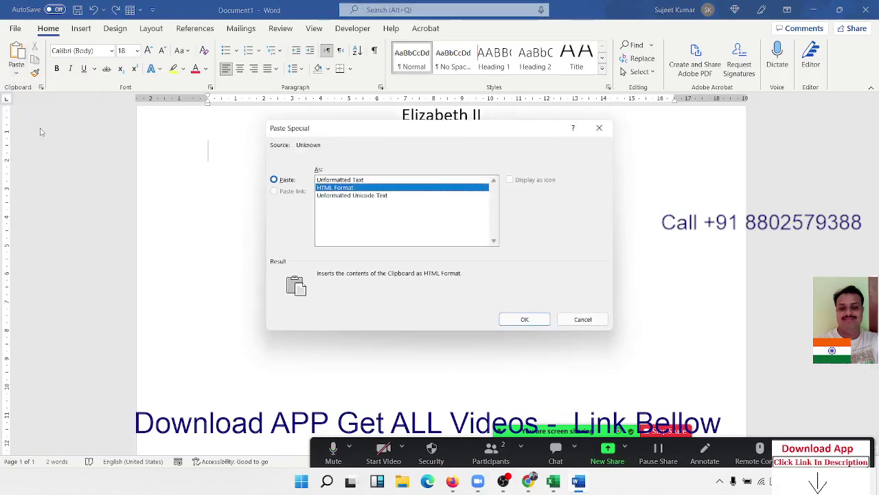
{"action": "left_click", "coordinate": [380, 196]}
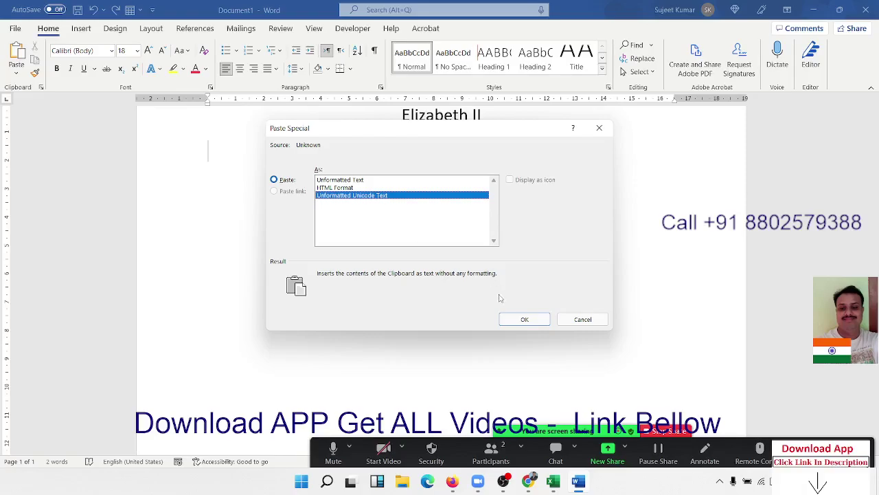
{"action": "left_click", "coordinate": [524, 319]}
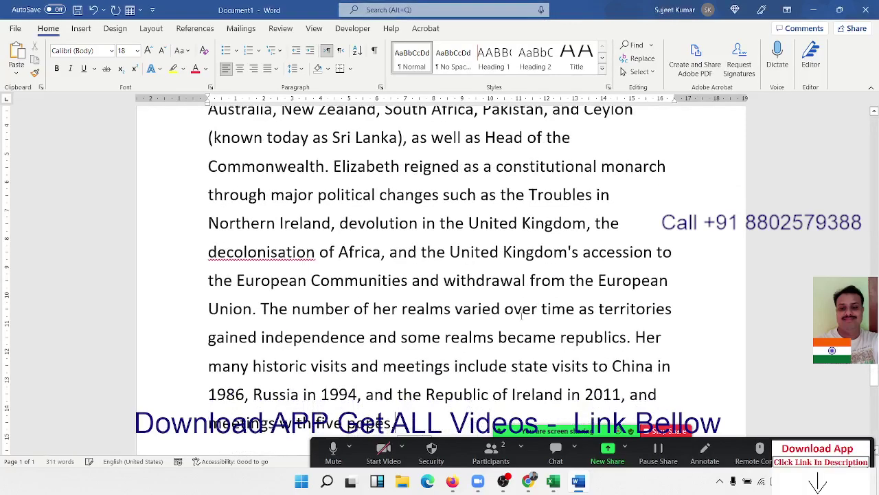
Step: Review the pasted excerpt, then delete everything after the 'Elizabeth II' title
{"action": "scroll", "coordinate": [522, 318], "scroll_direction": "up", "scroll_amount": 3}
{"action": "scroll", "coordinate": [522, 317], "scroll_direction": "up", "scroll_amount": 3}
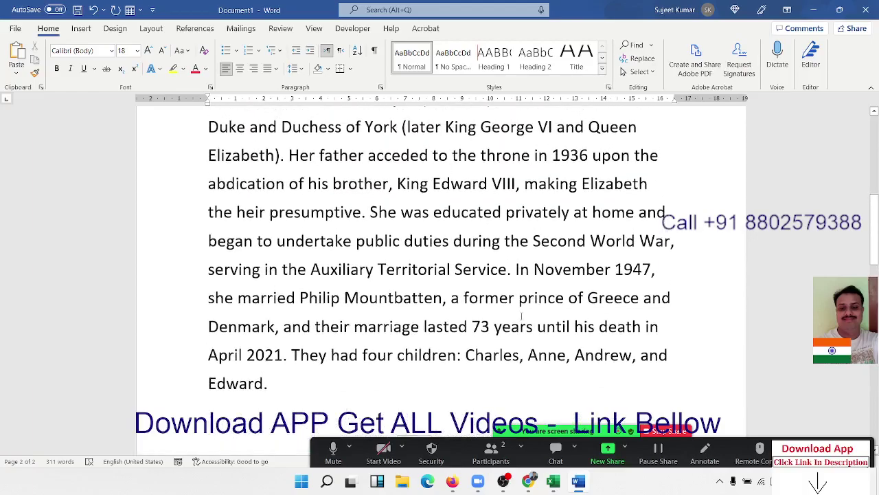
{"action": "scroll", "coordinate": [521, 316], "scroll_direction": "up", "scroll_amount": 3}
{"action": "scroll", "coordinate": [522, 316], "scroll_direction": "up", "scroll_amount": 2}
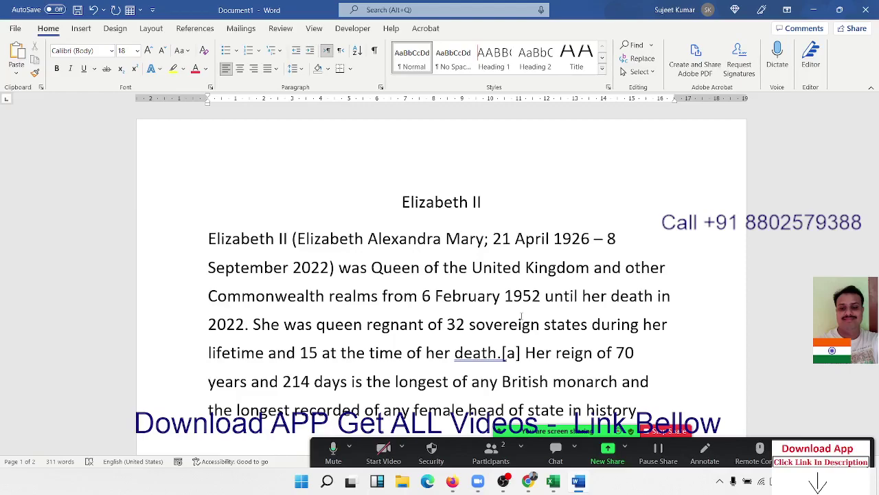
{"action": "scroll", "coordinate": [624, 295], "scroll_direction": "down", "scroll_amount": 3}
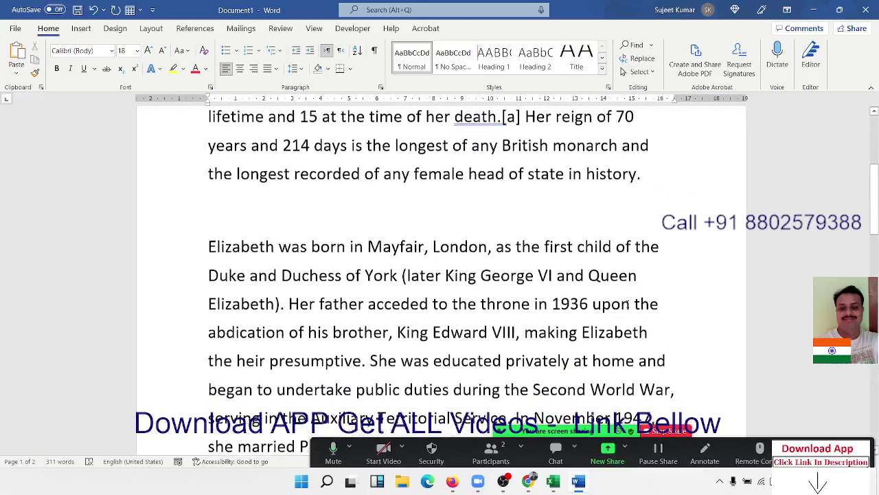
{"action": "scroll", "coordinate": [627, 303], "scroll_direction": "down", "scroll_amount": 3}
{"action": "scroll", "coordinate": [627, 304], "scroll_direction": "up", "scroll_amount": 1}
{"action": "scroll", "coordinate": [627, 303], "scroll_direction": "up", "scroll_amount": 4}
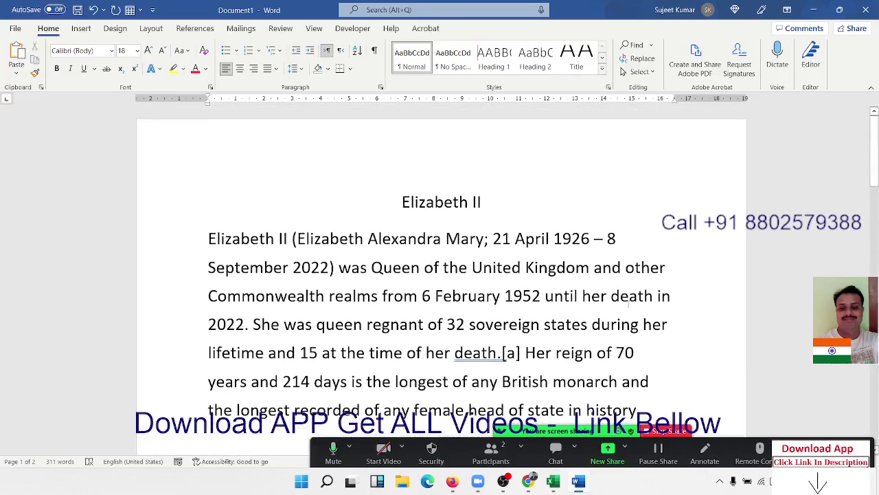
{"action": "key", "text": "ctrl+shift+End"}
{"action": "key", "text": "Delete"}
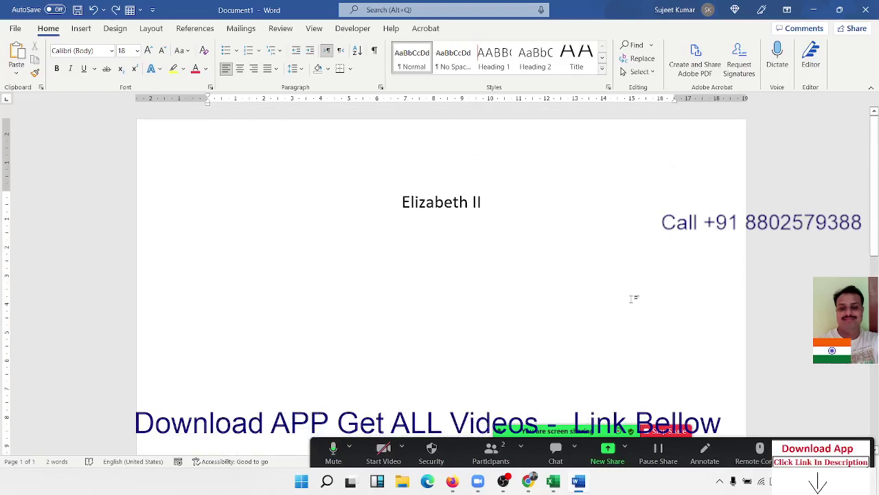
Step: Re-paste the Wikipedia excerpt below the title as Unformatted Text through Paste Special
{"action": "key", "text": "ctrl+v"}
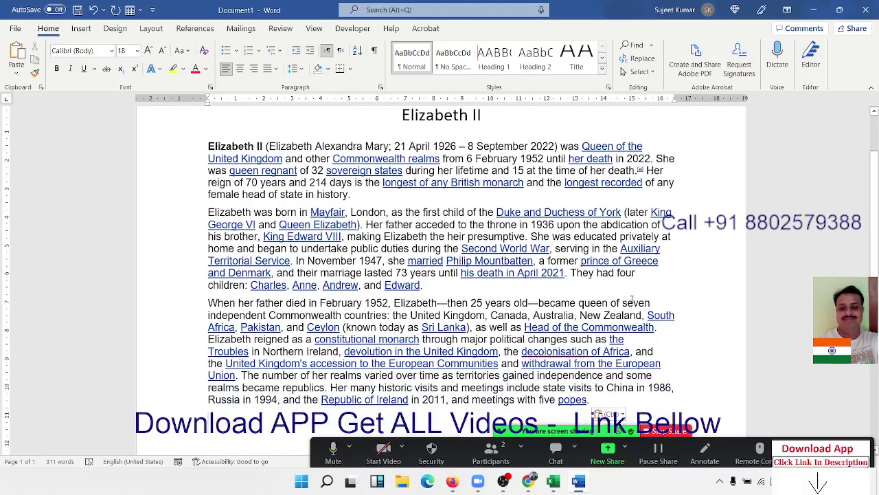
{"action": "key", "text": "ctrl+z"}
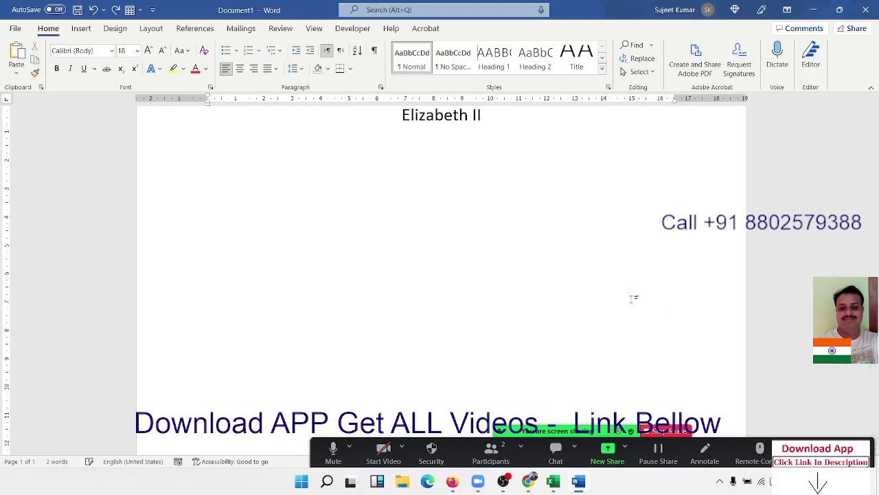
{"action": "key", "text": "Up"}
{"action": "scroll", "coordinate": [605, 297], "scroll_direction": "up", "scroll_amount": 2}
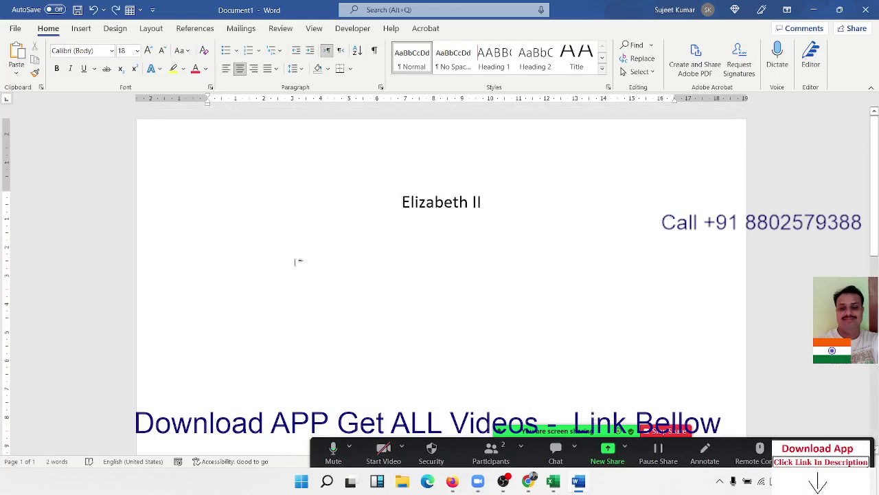
{"action": "left_click", "coordinate": [220, 236]}
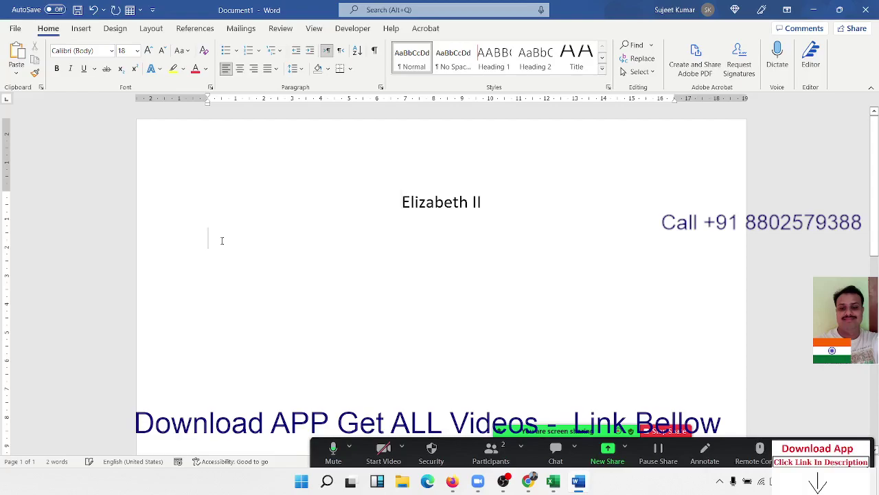
{"action": "left_click", "coordinate": [15, 73]}
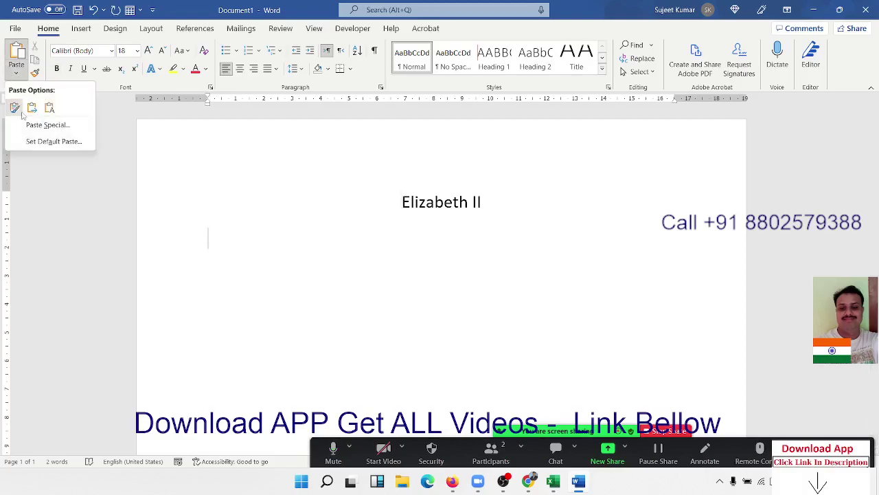
{"action": "left_click", "coordinate": [29, 125]}
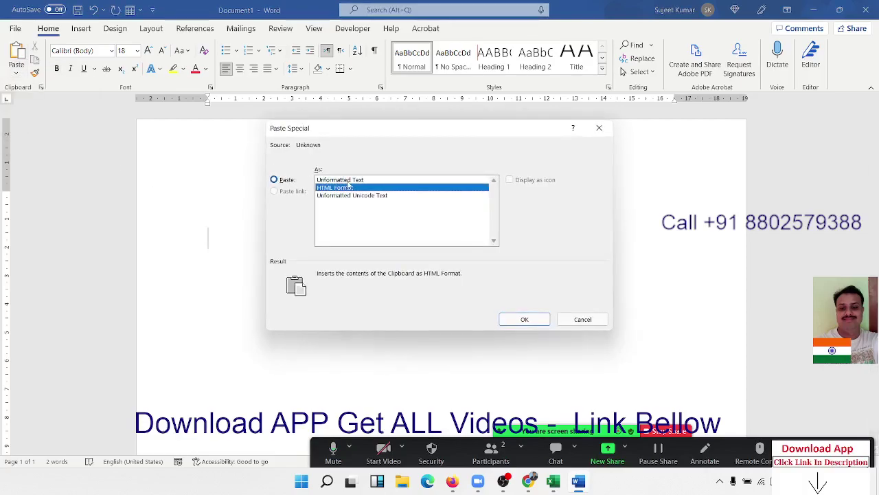
{"action": "left_click", "coordinate": [347, 180]}
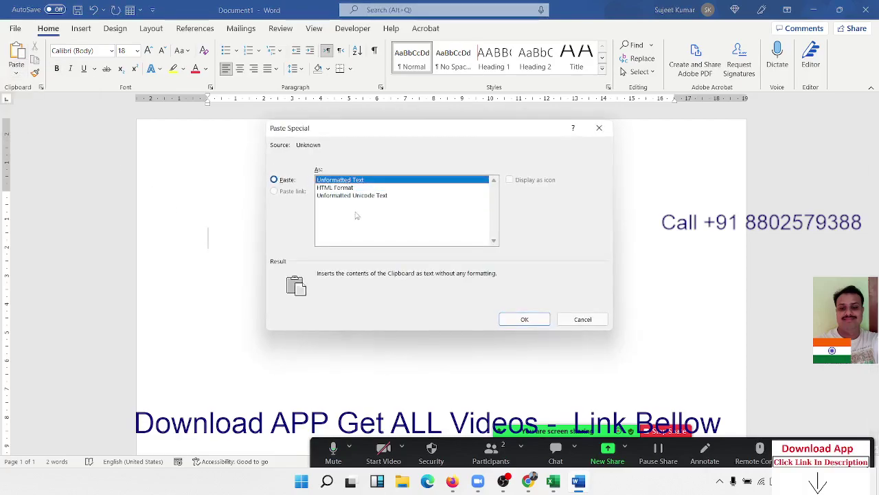
{"action": "left_click", "coordinate": [514, 323]}
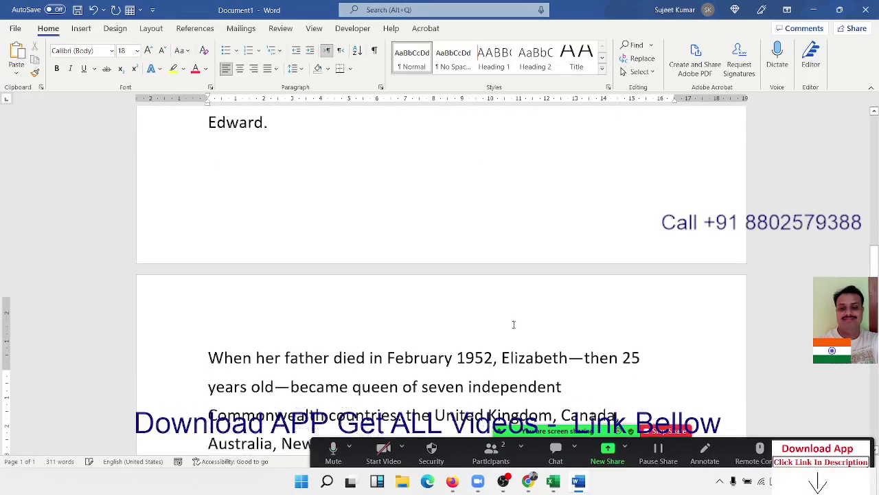
{"action": "scroll", "coordinate": [513, 324], "scroll_direction": "up", "scroll_amount": 4}
{"action": "scroll", "coordinate": [513, 325], "scroll_direction": "up", "scroll_amount": 5}
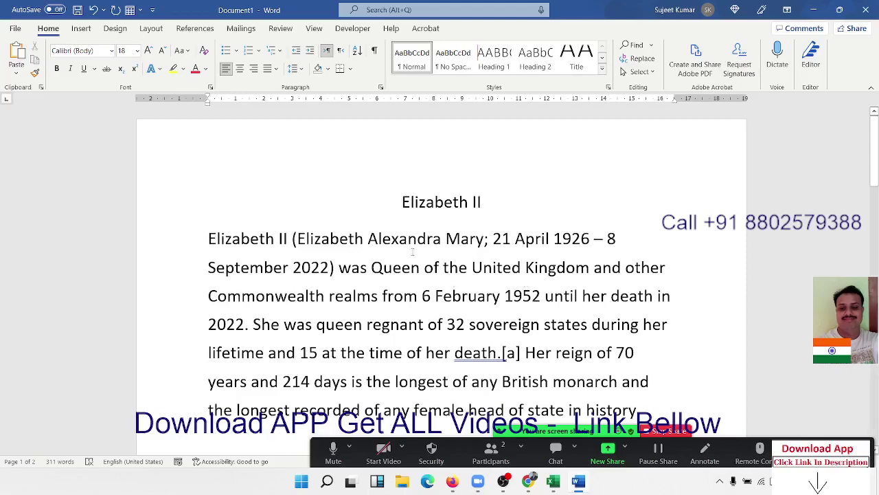
{"action": "left_click", "coordinate": [12, 75]}
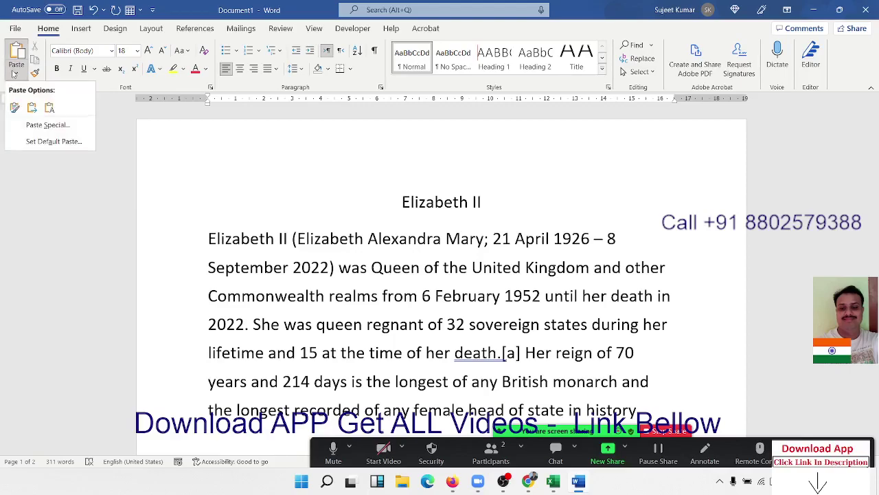
{"action": "left_click", "coordinate": [205, 246]}
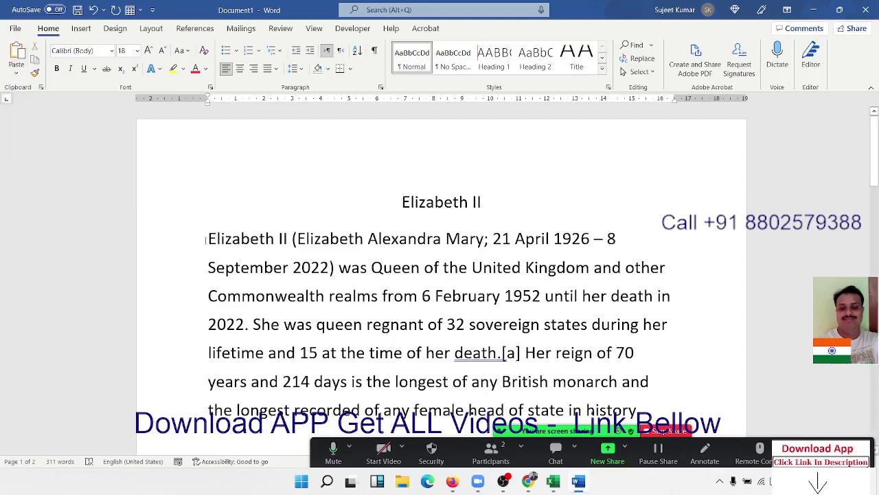
{"action": "left_click_drag", "start_coordinate": [204, 246], "coordinate": [260, 294]}
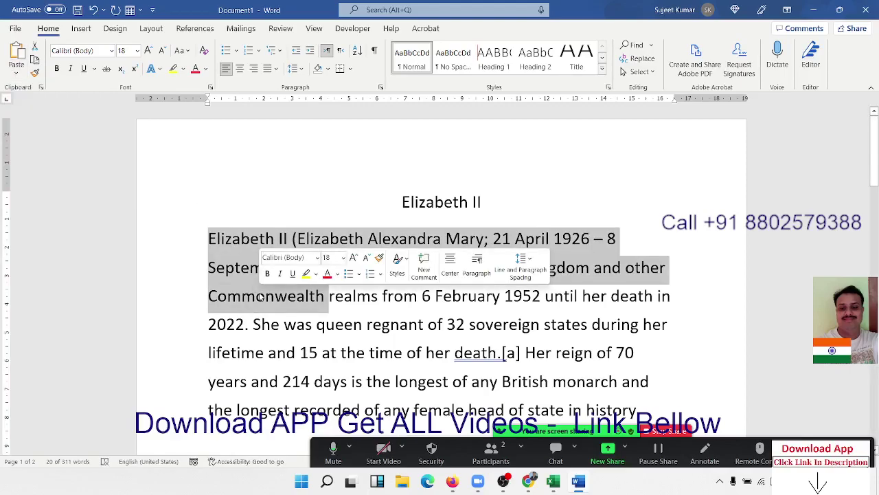
{"action": "left_click", "coordinate": [241, 172]}
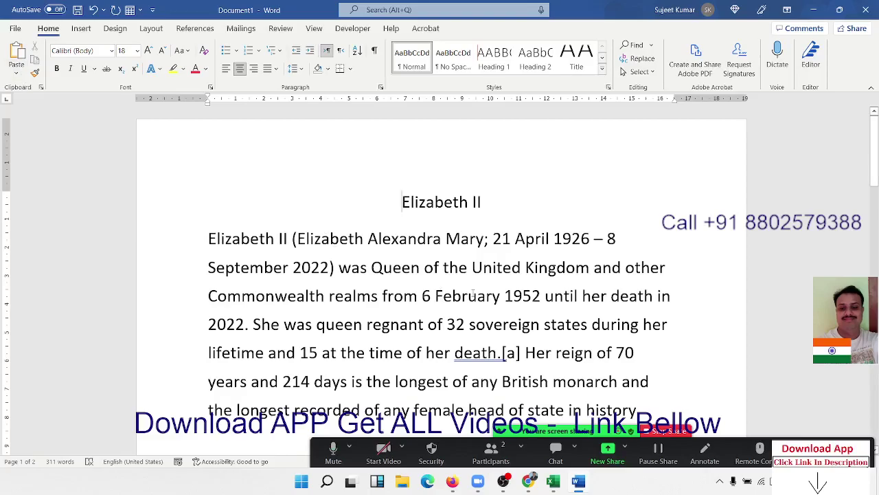
{"action": "scroll", "coordinate": [440, 275], "scroll_direction": "down", "scroll_amount": 3}
{"action": "scroll", "coordinate": [440, 275], "scroll_direction": "down", "scroll_amount": 1}
{"action": "scroll", "coordinate": [473, 297], "scroll_direction": "down", "scroll_amount": 3}
{"action": "scroll", "coordinate": [472, 298], "scroll_direction": "down", "scroll_amount": 3}
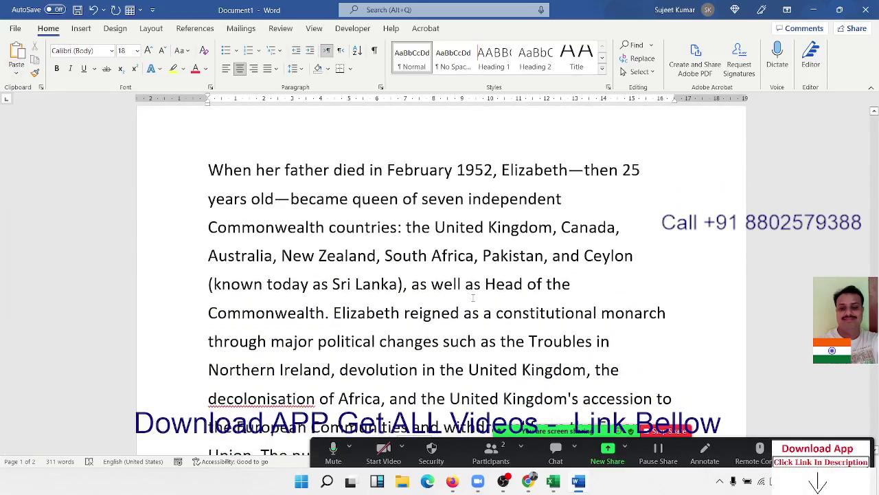
{"action": "scroll", "coordinate": [472, 298], "scroll_direction": "down", "scroll_amount": 4}
{"action": "scroll", "coordinate": [473, 297], "scroll_direction": "down", "scroll_amount": 1}
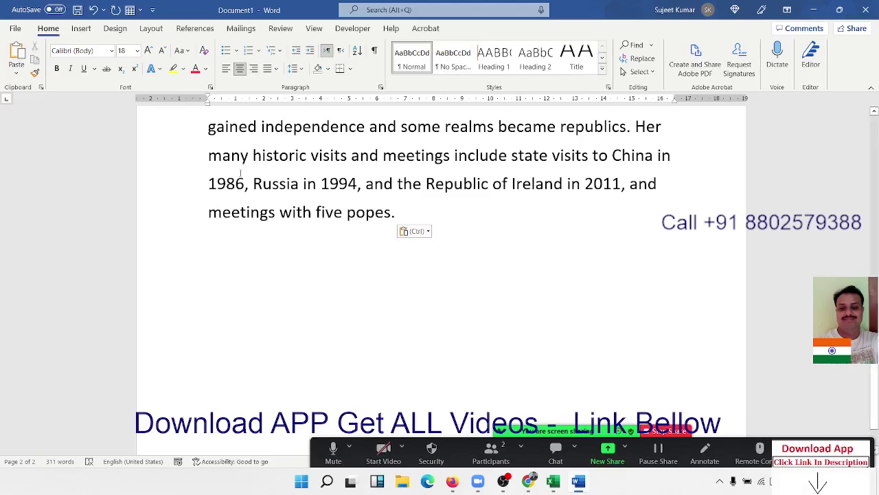
{"action": "scroll", "coordinate": [244, 176], "scroll_direction": "down", "scroll_amount": 1}
{"action": "scroll", "coordinate": [246, 179], "scroll_direction": "up", "scroll_amount": 5}
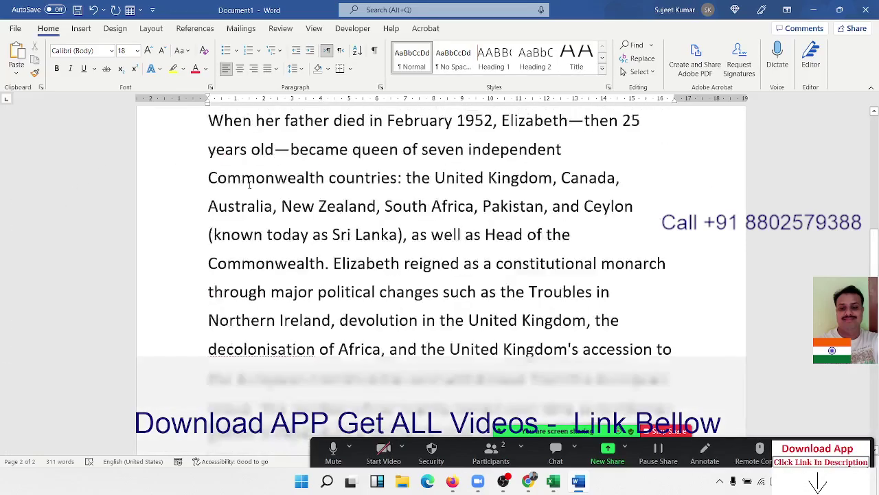
{"action": "scroll", "coordinate": [250, 184], "scroll_direction": "up", "scroll_amount": 5}
{"action": "scroll", "coordinate": [249, 184], "scroll_direction": "up", "scroll_amount": 5}
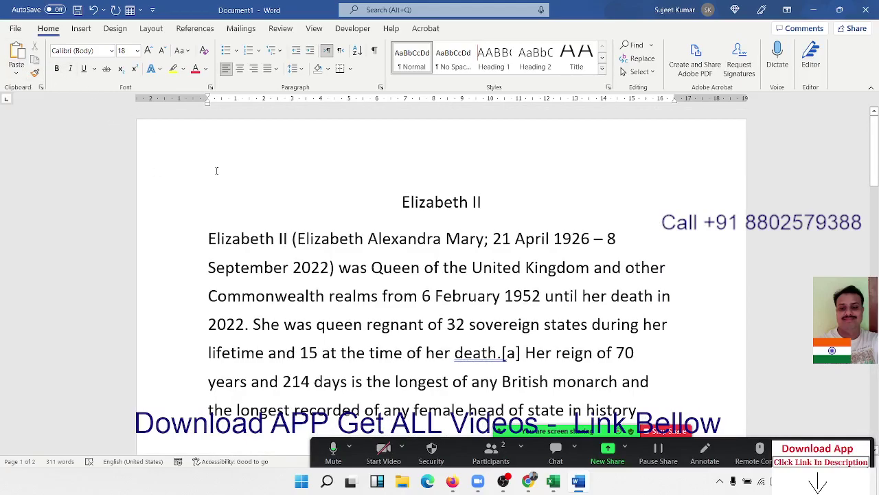
{"action": "mouse_move", "coordinate": [209, 238]}
{"action": "left_mouse_down"}
{"action": "mouse_move", "coordinate": [545, 251]}
{"action": "mouse_move", "coordinate": [617, 242]}
{"action": "left_mouse_up"}
{"action": "key", "text": "ctrl+c"}
{"action": "scroll", "coordinate": [355, 226], "scroll_direction": "down", "scroll_amount": 4}
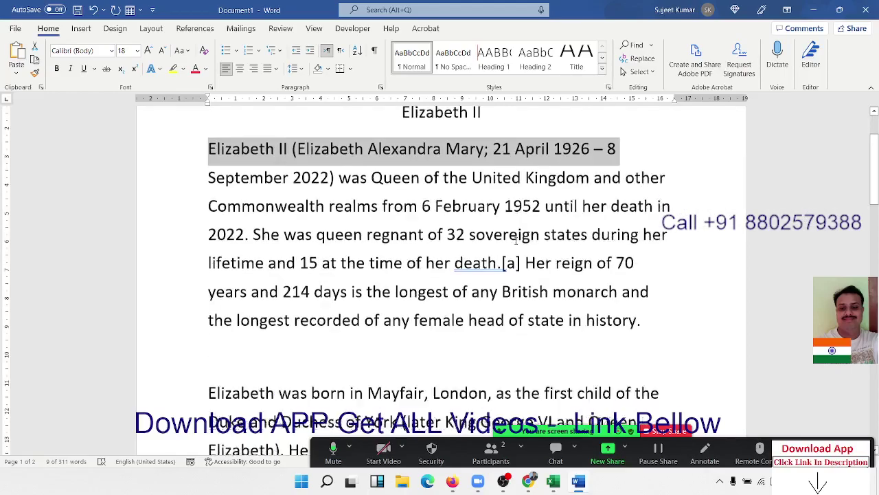
{"action": "left_click", "coordinate": [196, 231]}
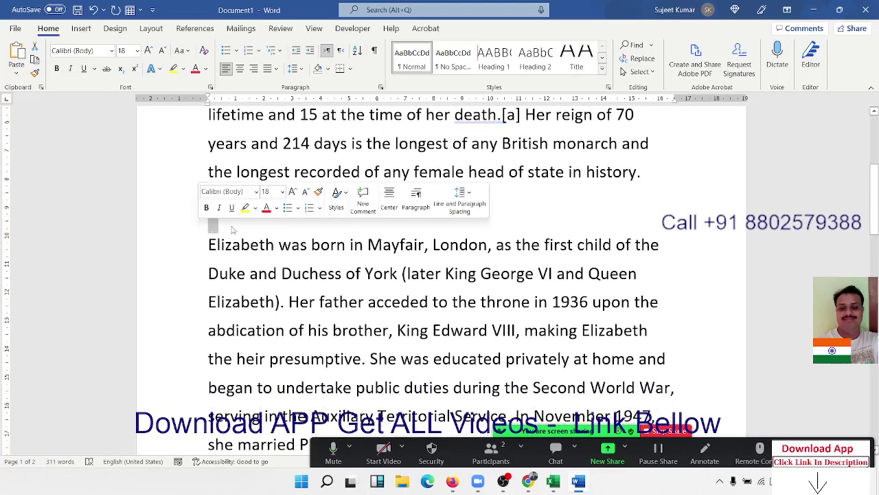
{"action": "key", "text": "ctrl+v"}
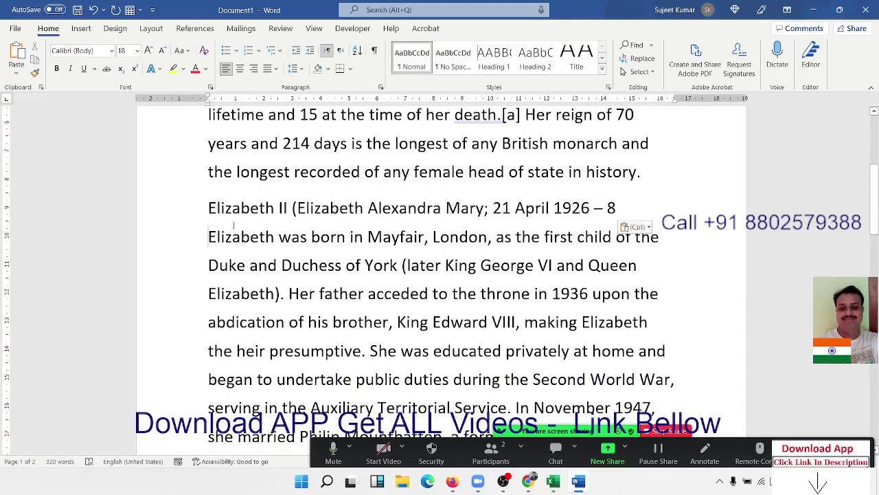
{"action": "key", "text": "ctrl+z"}
{"action": "scroll", "coordinate": [230, 213], "scroll_direction": "up", "scroll_amount": 4}
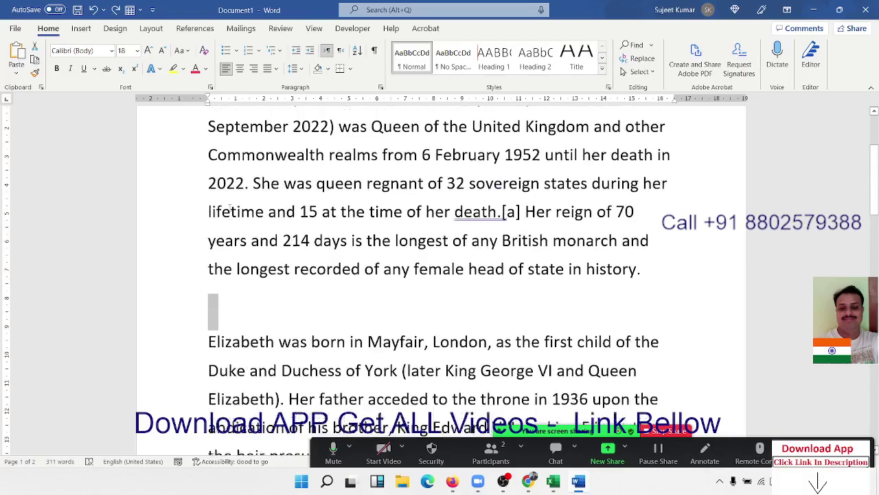
Step: Highlight the line 'Elizabeth II (Elizabeth Alexandra Mary; 21 April 1926 – 8' in yellow
{"action": "left_click_drag", "start_coordinate": [209, 239], "coordinate": [659, 239]}
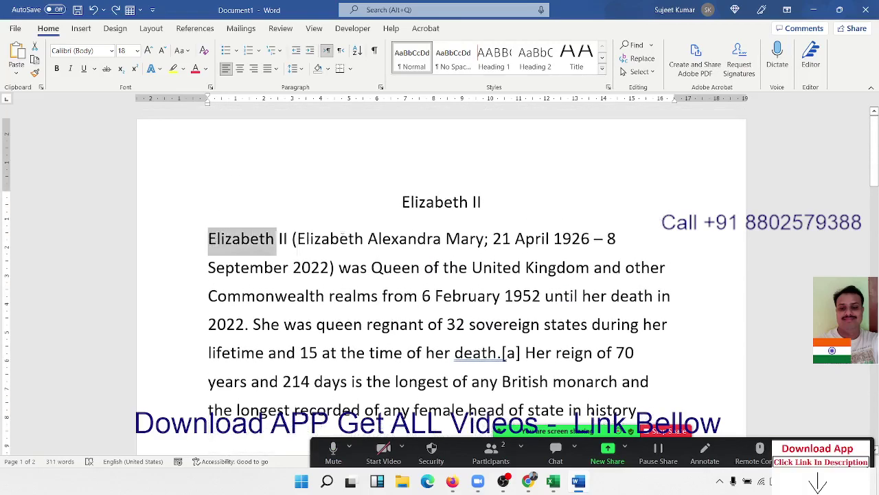
{"action": "left_click", "coordinate": [174, 69]}
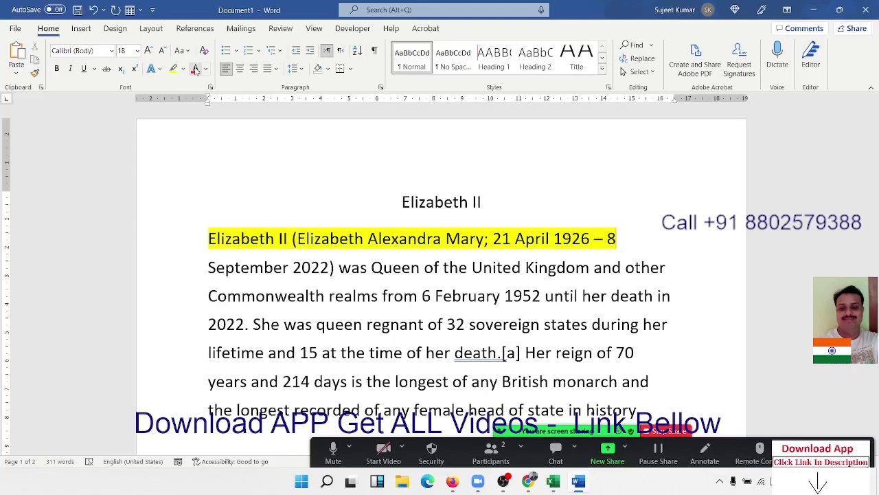
Step: Attempt a Paste Special link as a Microsoft Word Document Object, then dismiss the link-data error
{"action": "scroll", "coordinate": [247, 246], "scroll_direction": "down", "scroll_amount": 2}
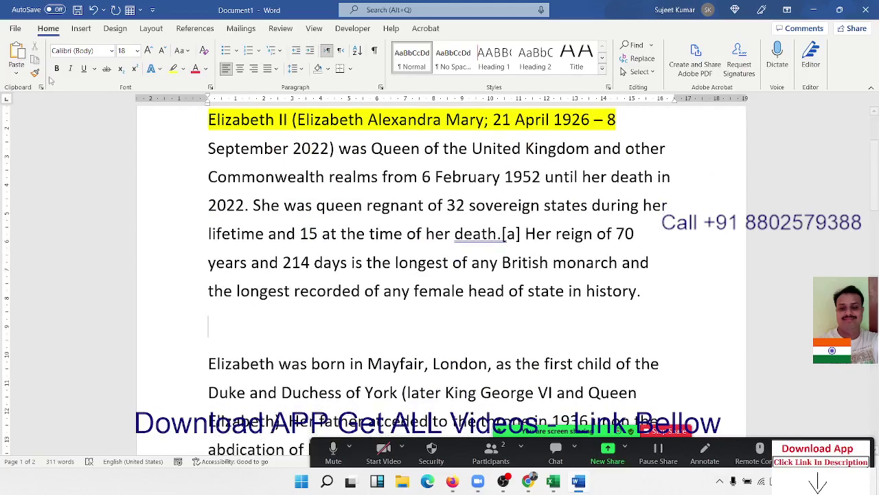
{"action": "left_click", "coordinate": [17, 72]}
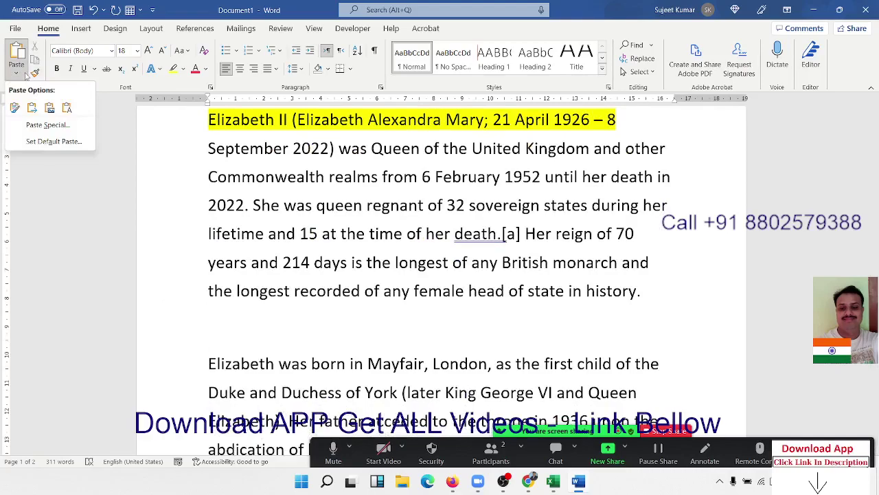
{"action": "left_click", "coordinate": [46, 125]}
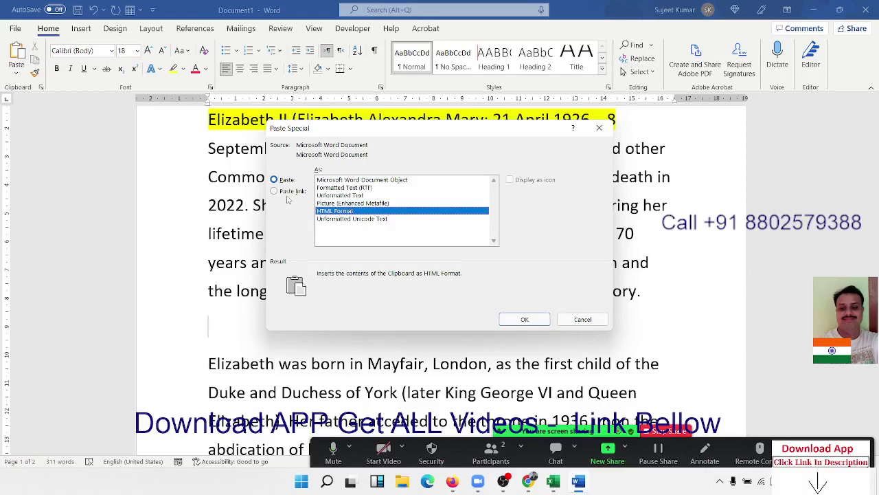
{"action": "left_click", "coordinate": [289, 193]}
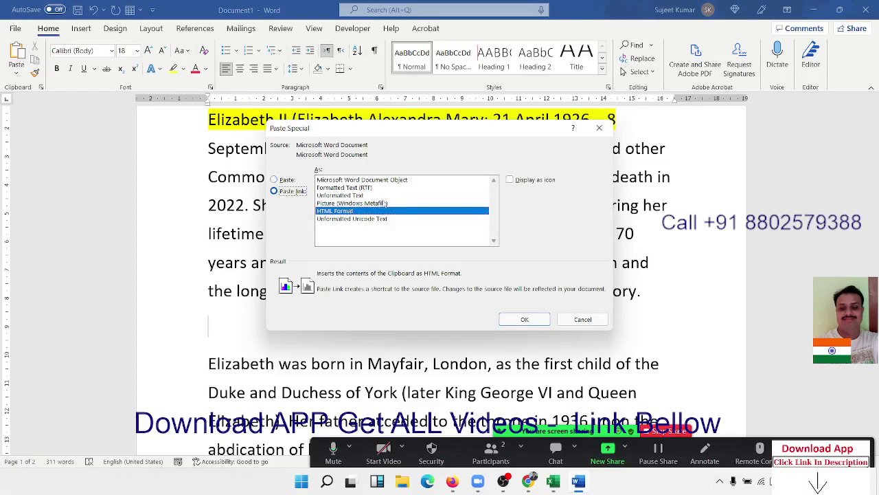
{"action": "left_click", "coordinate": [390, 182]}
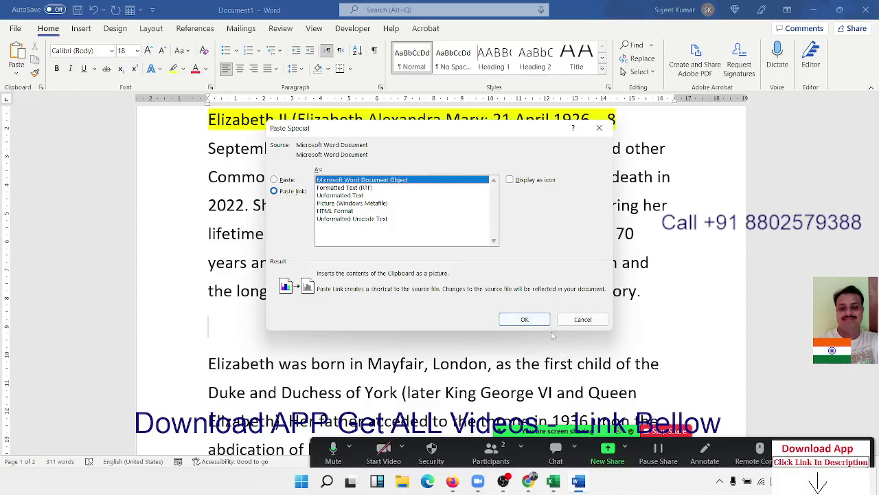
{"action": "left_click", "coordinate": [525, 319]}
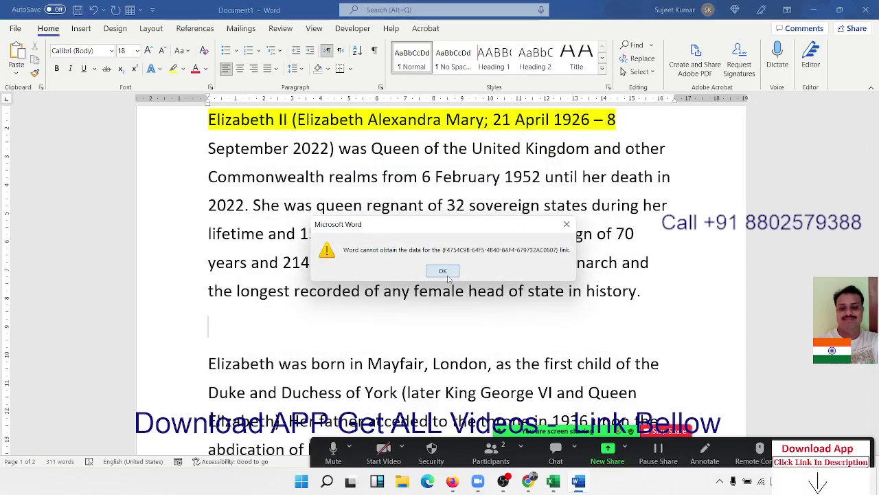
{"action": "left_click", "coordinate": [443, 271]}
Step: Select all the article text and delete it, leaving a blank page at 0 words
{"action": "scroll", "coordinate": [504, 326], "scroll_direction": "up", "scroll_amount": 3}
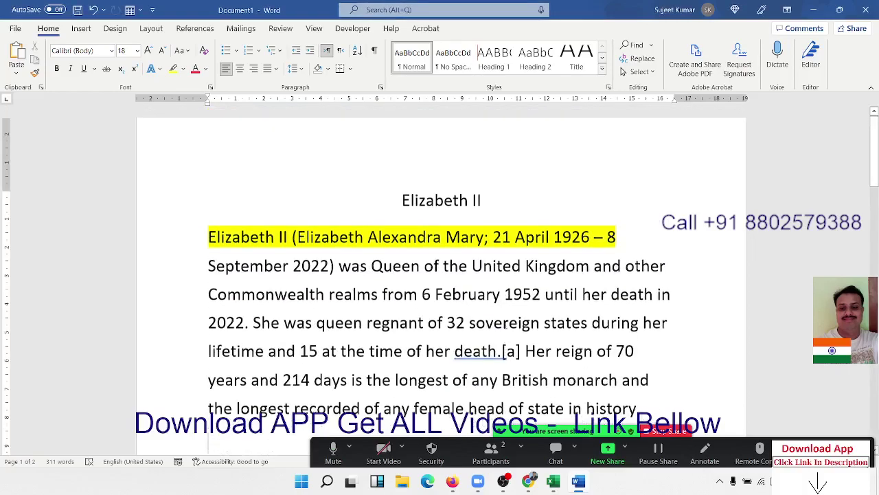
{"action": "scroll", "coordinate": [505, 327], "scroll_direction": "down", "scroll_amount": 3}
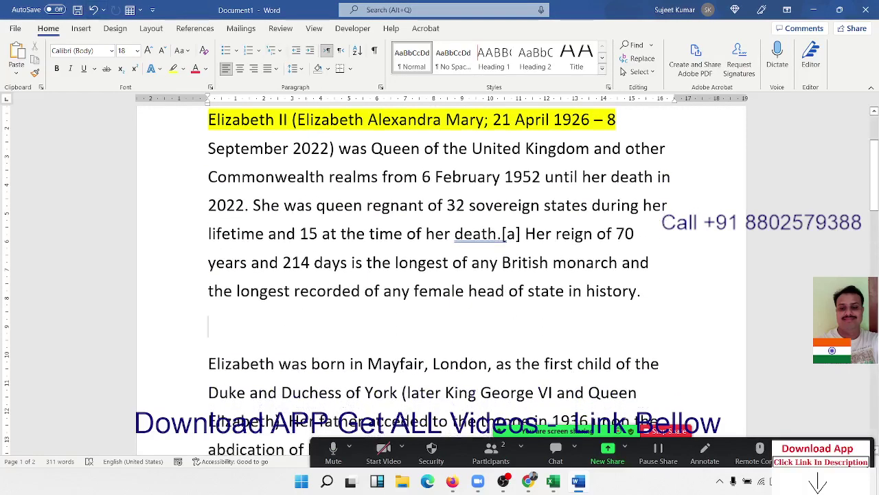
{"action": "key", "text": "ctrl+a"}
{"action": "key", "text": "Delete"}
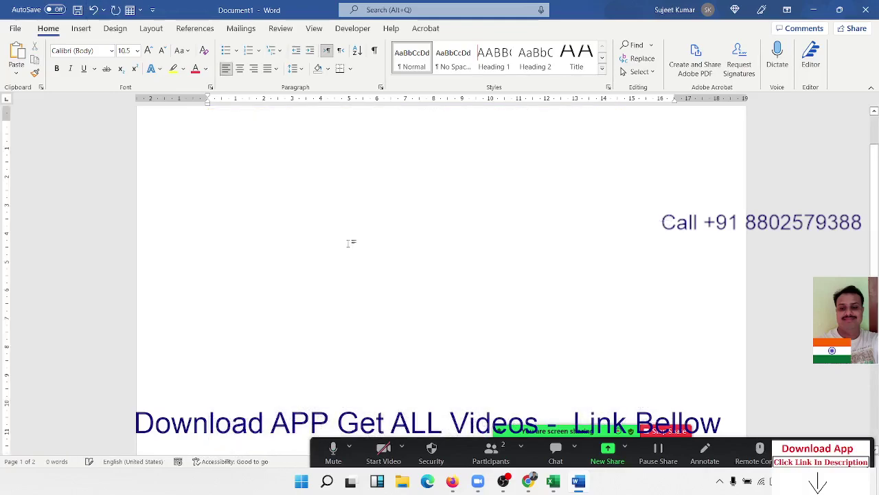
Step: In the tl workbook's IPT sheet, copy the INPUT values in B24:B36
{"action": "mouse_move", "coordinate": [548, 485]}
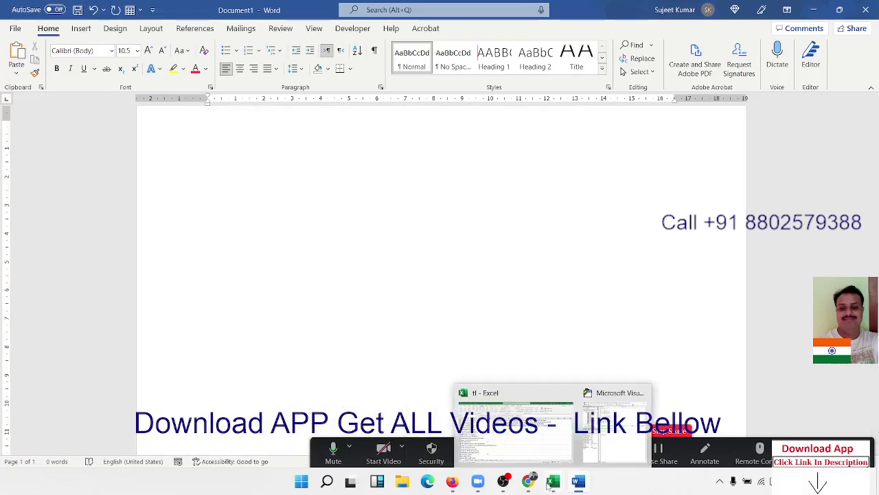
{"action": "left_click", "coordinate": [546, 446]}
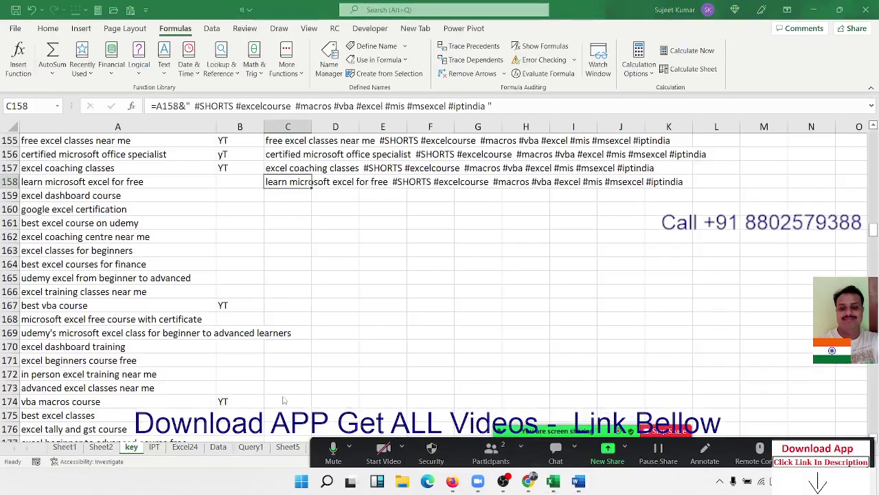
{"action": "left_click", "coordinate": [155, 447]}
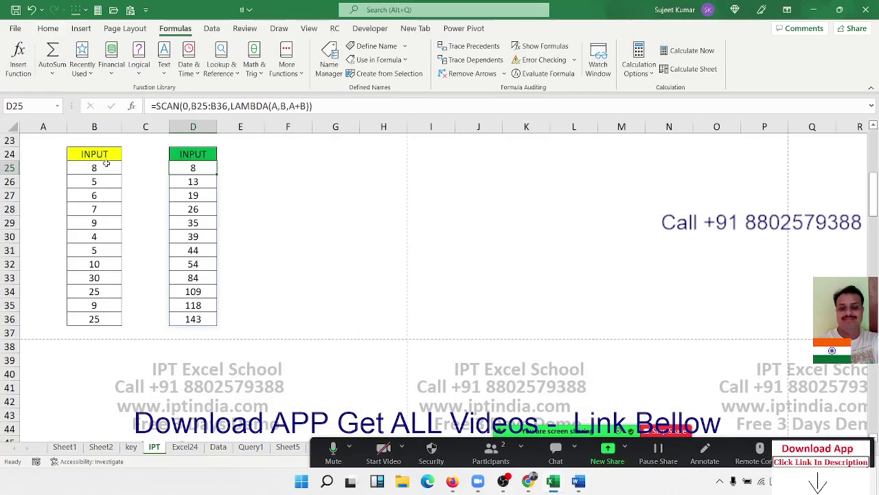
{"action": "left_click_drag", "start_coordinate": [107, 155], "coordinate": [107, 320]}
{"action": "key", "text": "ctrl+c"}
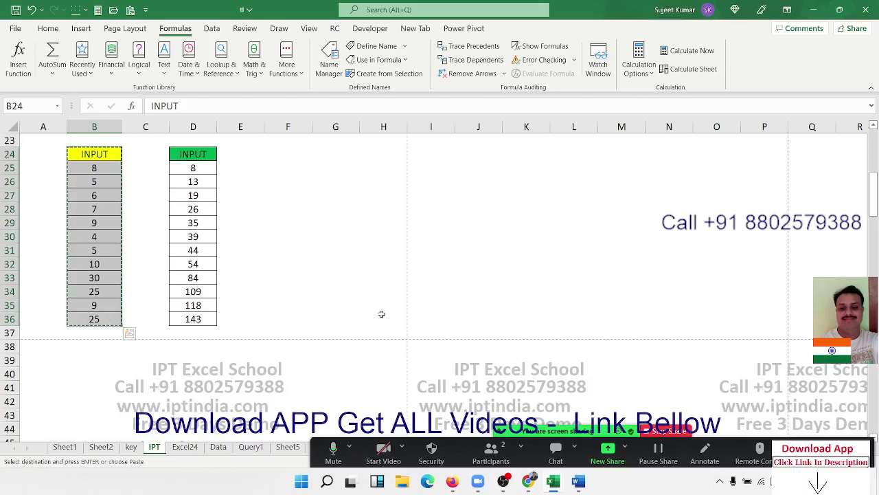
Step: Back in Word, Paste Special the INPUT column (8 to 25) as a linked Microsoft Excel Worksheet Object
{"action": "mouse_move", "coordinate": [589, 470]}
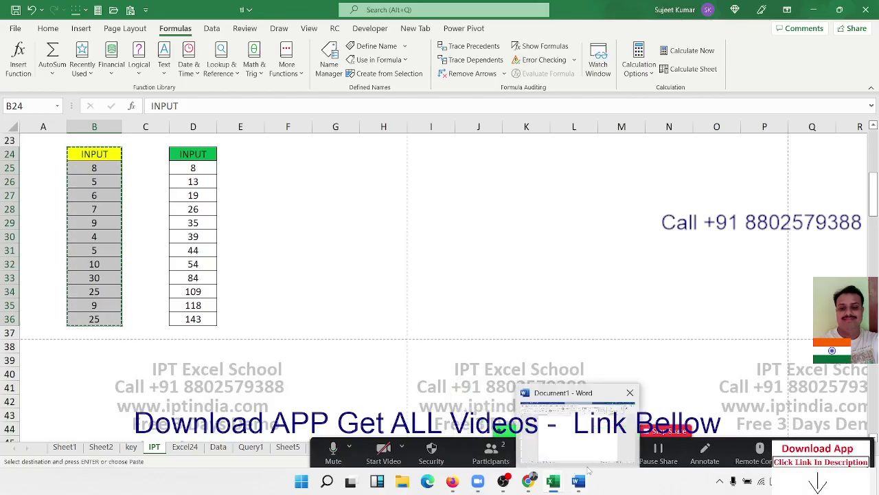
{"action": "left_click", "coordinate": [583, 447]}
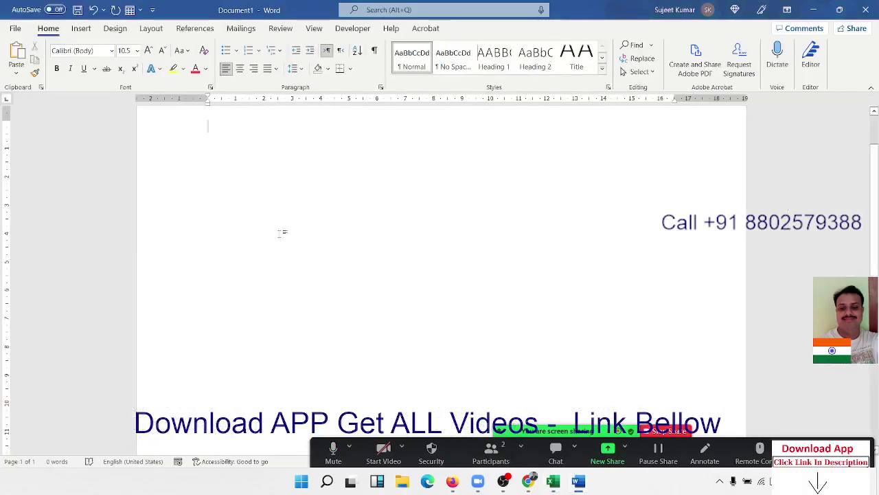
{"action": "left_click", "coordinate": [25, 73]}
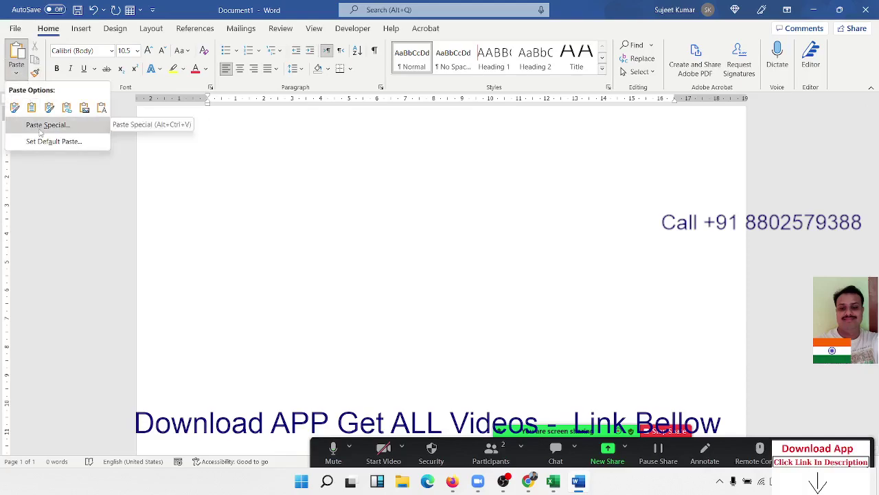
{"action": "left_click", "coordinate": [41, 127]}
{"action": "left_click", "coordinate": [291, 195]}
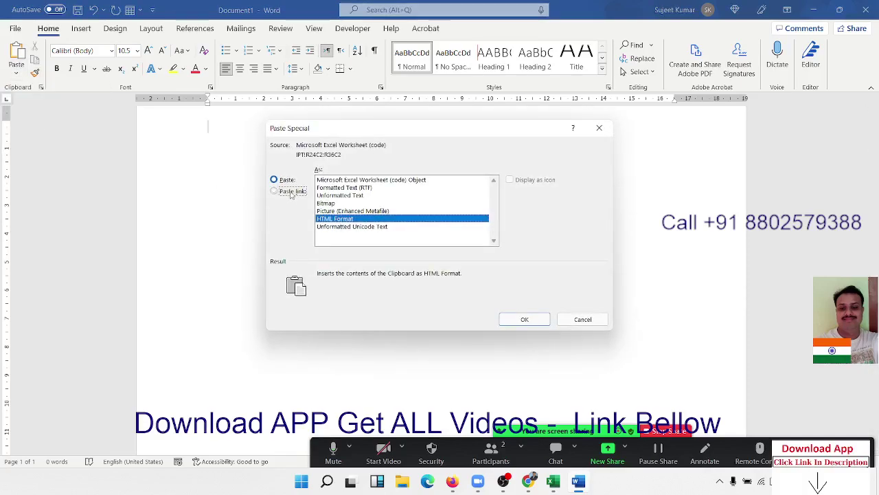
{"action": "left_click", "coordinate": [360, 182]}
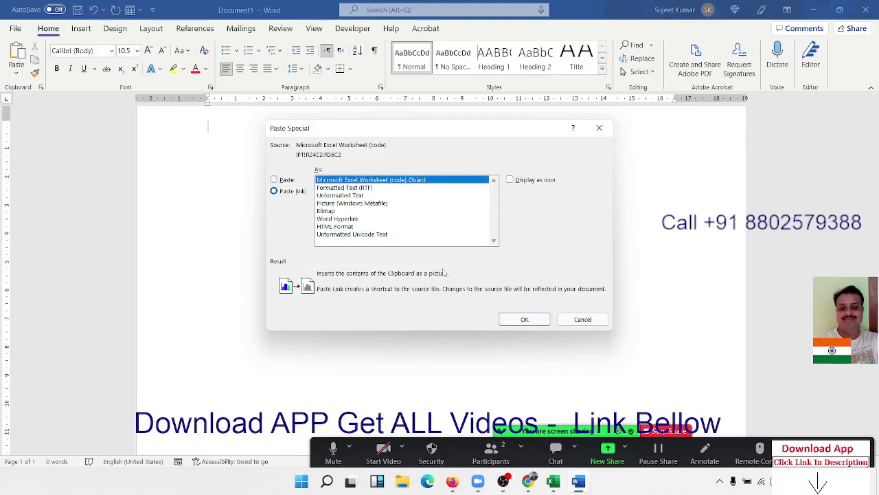
{"action": "left_click", "coordinate": [524, 320]}
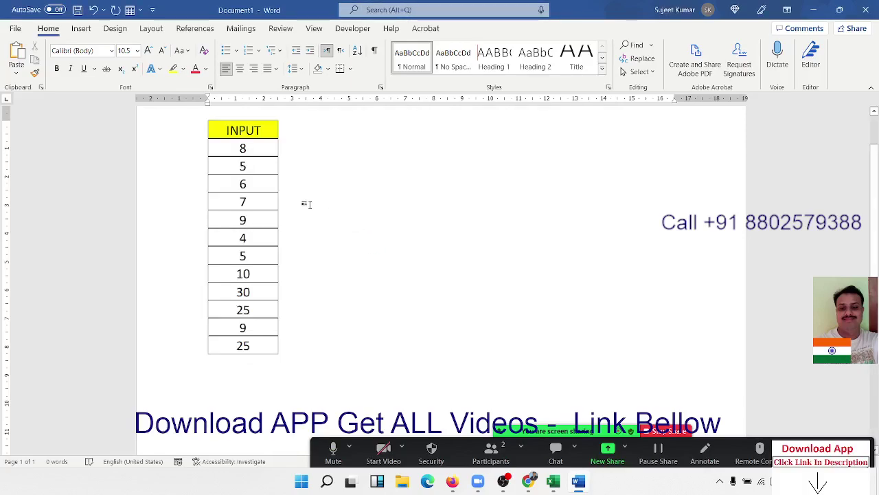
Step: Change B25 from 8 to 80 in Excel and return to Word to see the linked object update
{"action": "key", "text": "alt+Tab"}
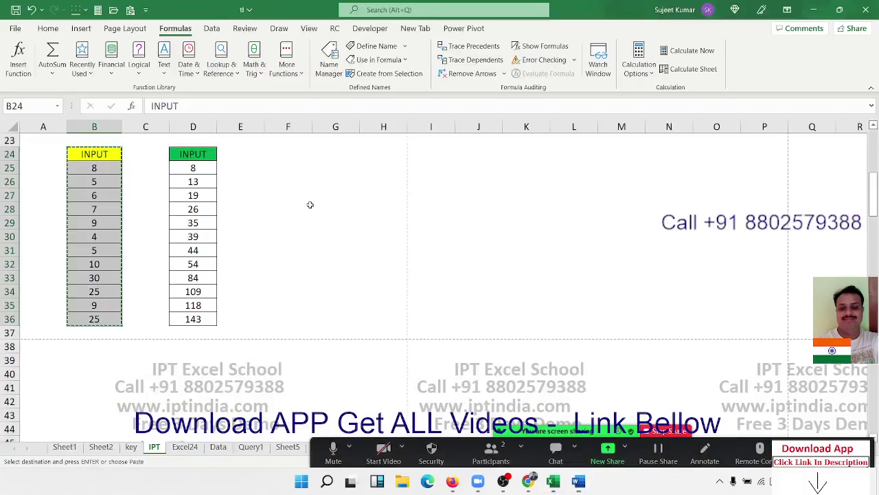
{"action": "double_click", "coordinate": [108, 172]}
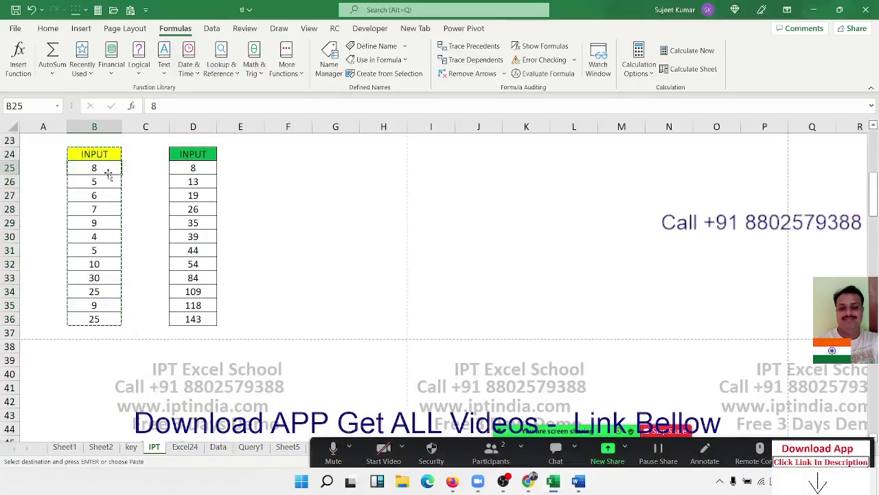
{"action": "type", "text": "0"}
{"action": "key", "text": "Return"}
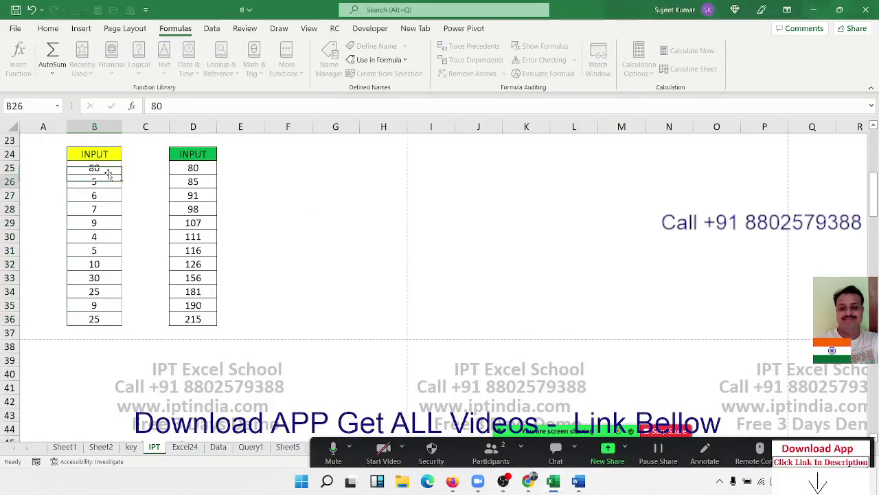
{"action": "key", "text": "alt+Tab"}
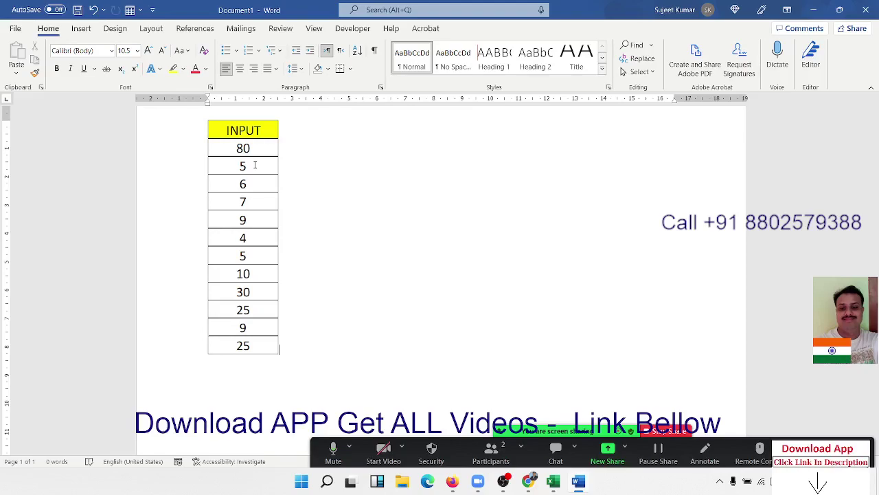
Step: Swap the linked INPUT table for the 311-word Elizabeth II article text and deselect it
{"action": "scroll", "coordinate": [254, 165], "scroll_direction": "up", "scroll_amount": 2}
{"action": "scroll", "coordinate": [268, 172], "scroll_direction": "down", "scroll_amount": 6}
{"action": "scroll", "coordinate": [272, 176], "scroll_direction": "up", "scroll_amount": 7}
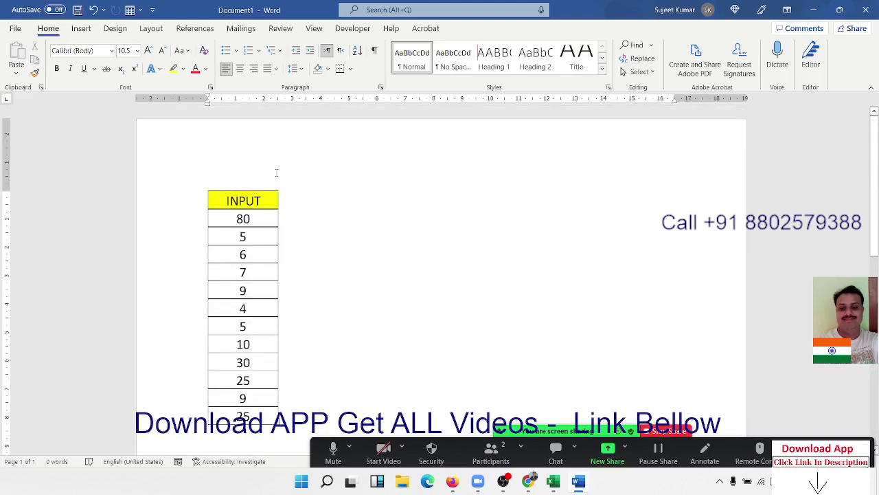
{"action": "key", "text": "ctrl+z"}
{"action": "key", "text": "ctrl+v"}
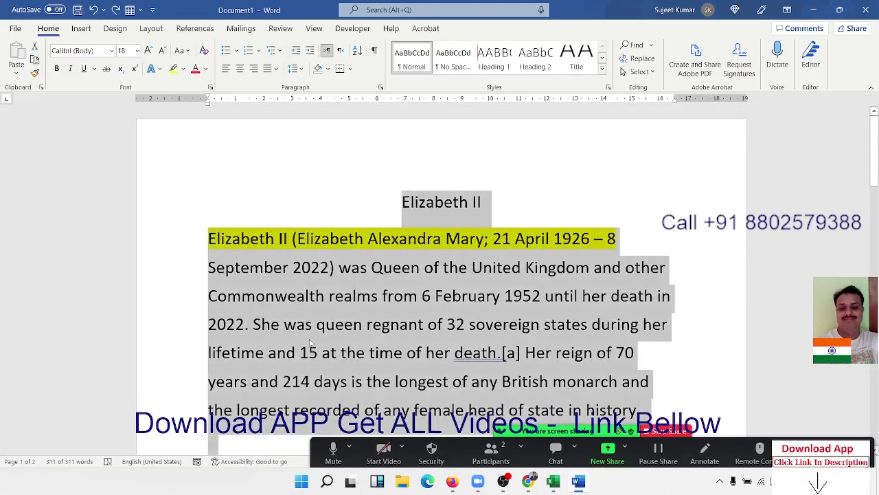
{"action": "left_click", "coordinate": [313, 334]}
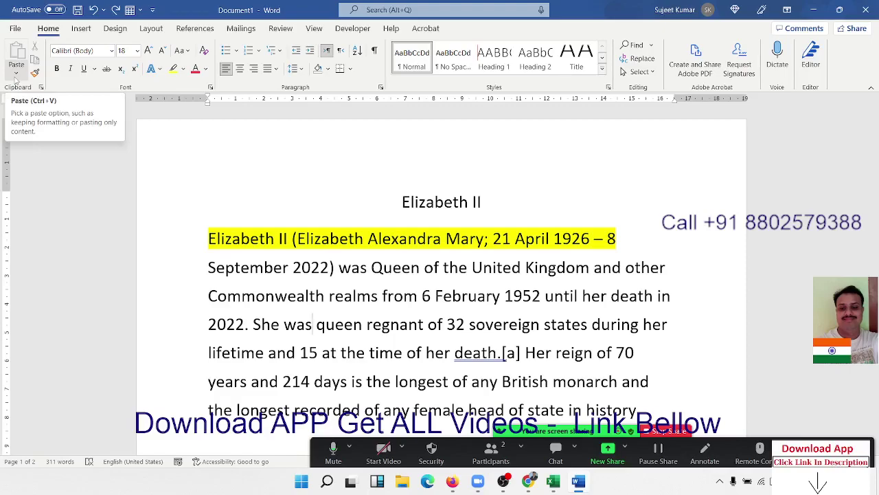
{"action": "left_click", "coordinate": [16, 74]}
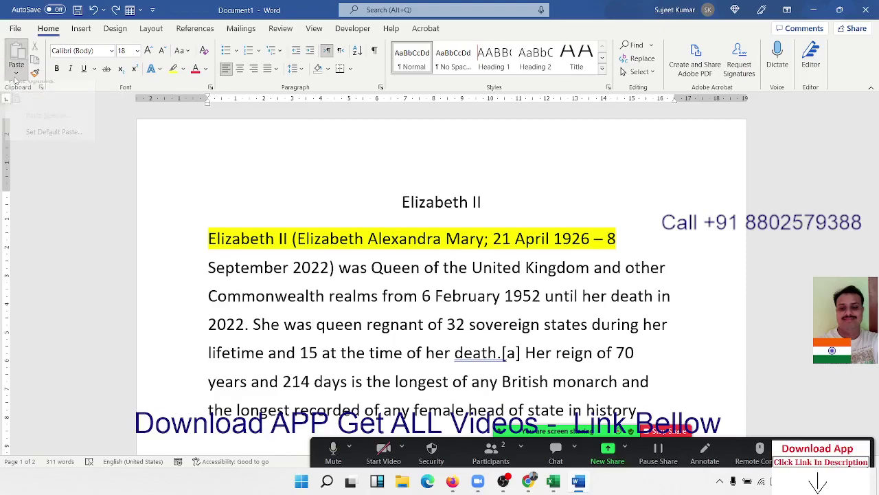
{"action": "left_click", "coordinate": [261, 252]}
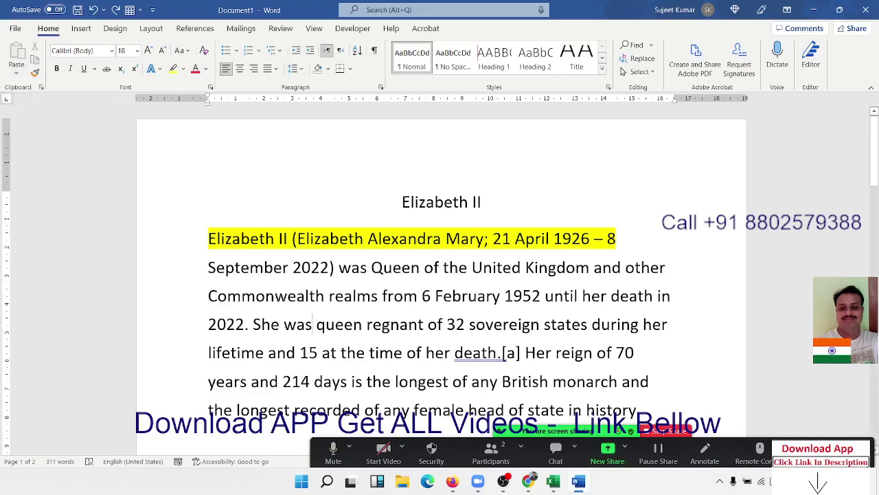
{"action": "left_click_drag", "start_coordinate": [209, 239], "coordinate": [720, 234]}
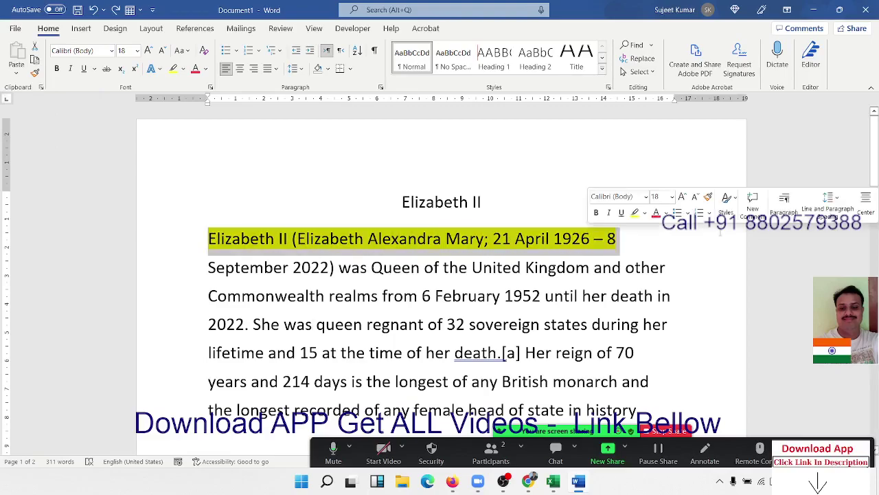
{"action": "scroll", "coordinate": [616, 261], "scroll_direction": "down", "scroll_amount": 3}
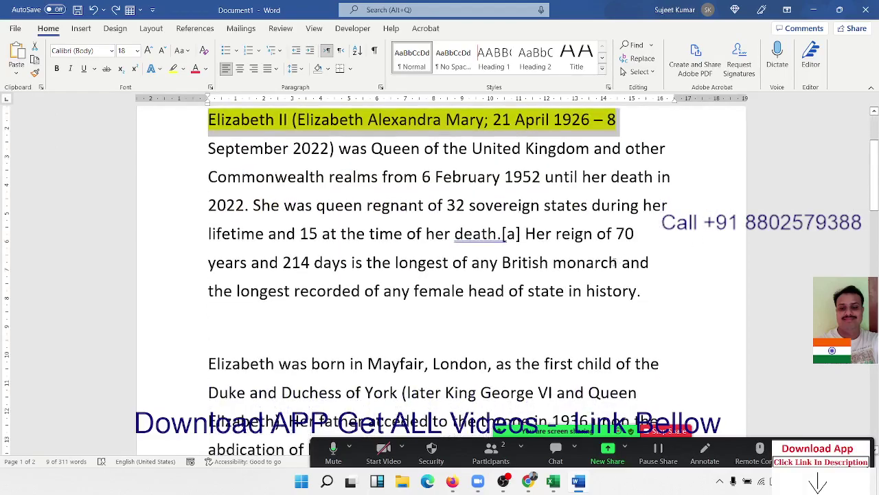
{"action": "scroll", "coordinate": [616, 261], "scroll_direction": "down", "scroll_amount": 3}
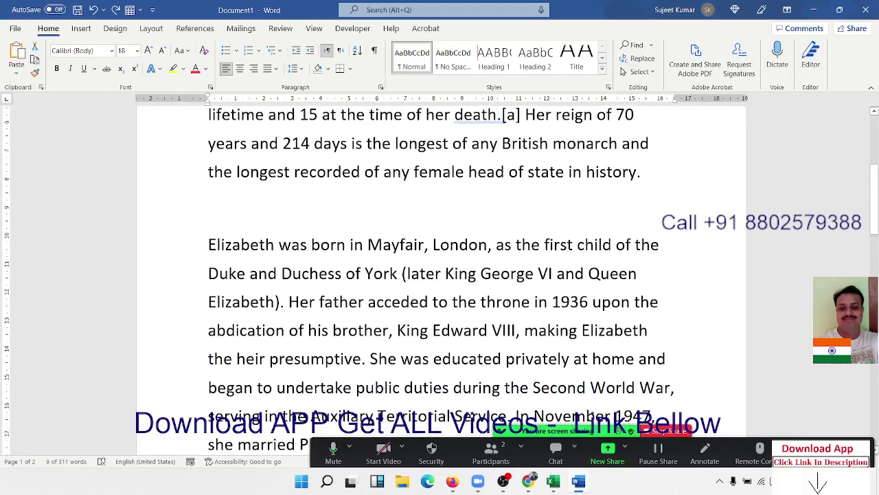
{"action": "left_click", "coordinate": [221, 227]}
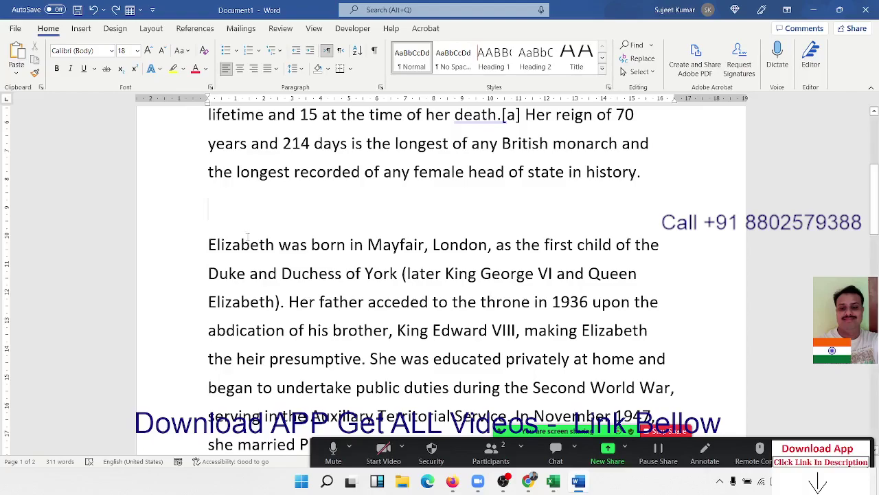
Step: Select and deselect the word 'the' in the introduction, then activate Format Painter on the article text
{"action": "left_click", "coordinate": [224, 171]}
{"action": "triple_click", "coordinate": [224, 171]}
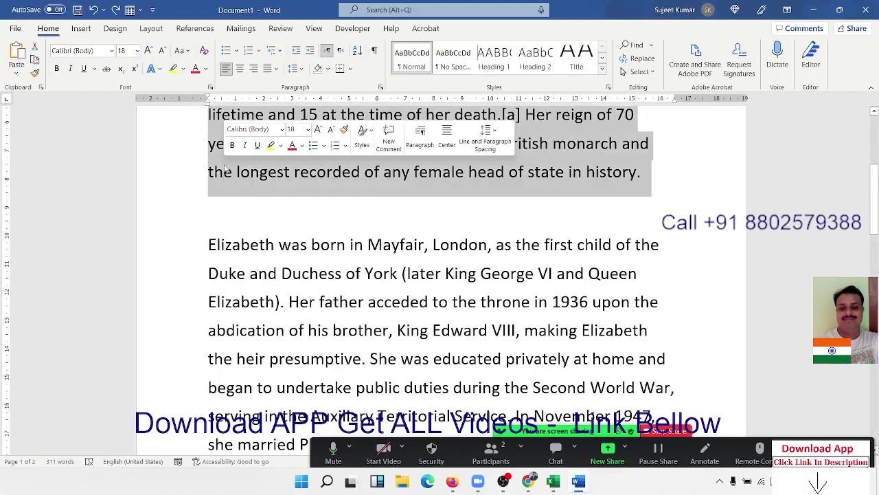
{"action": "double_click", "coordinate": [224, 171]}
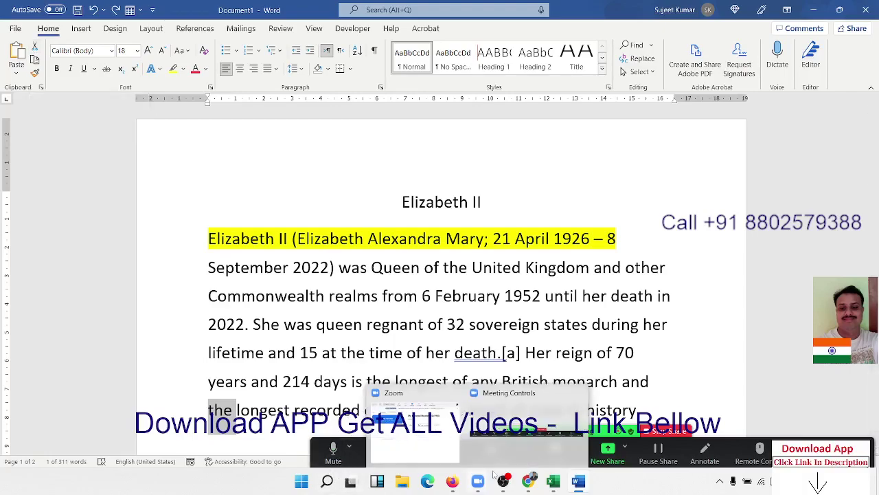
{"action": "left_click", "coordinate": [347, 352]}
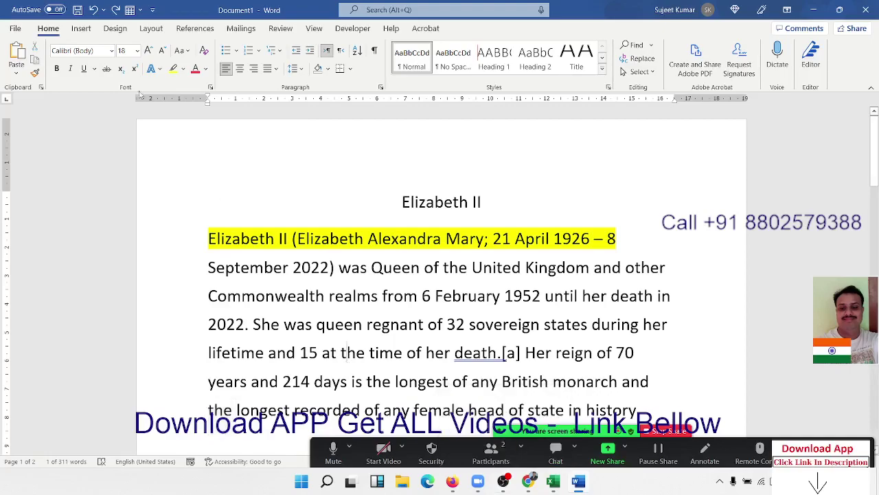
{"action": "left_click", "coordinate": [36, 73]}
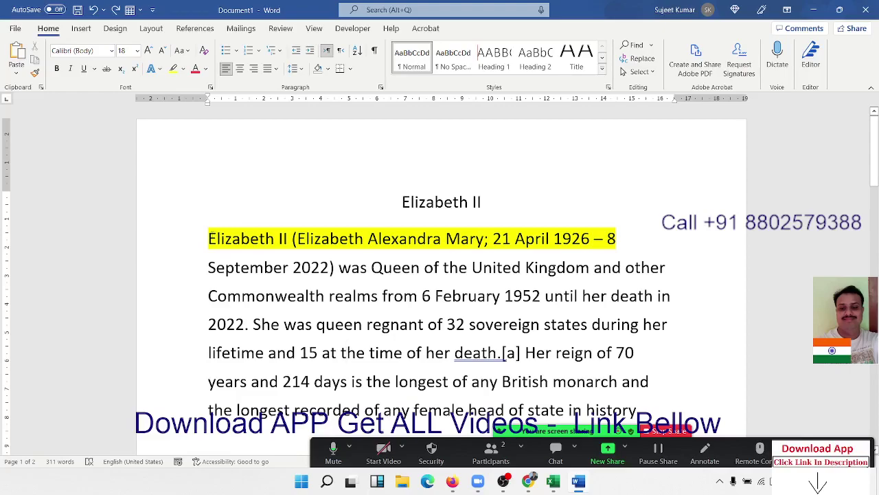
Step: Format-paint the first line's yellow highlight onto the 'lifetime and 15 … Her reign of 70' line
{"action": "mouse_move", "coordinate": [209, 239]}
{"action": "left_mouse_down"}
{"action": "mouse_move", "coordinate": [284, 238]}
{"action": "mouse_move", "coordinate": [274, 240]}
{"action": "left_mouse_up"}
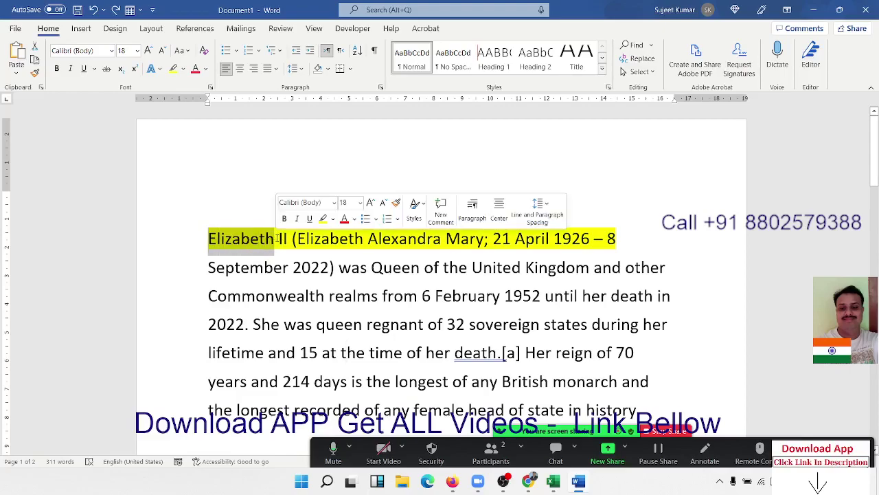
{"action": "left_click", "coordinate": [35, 73]}
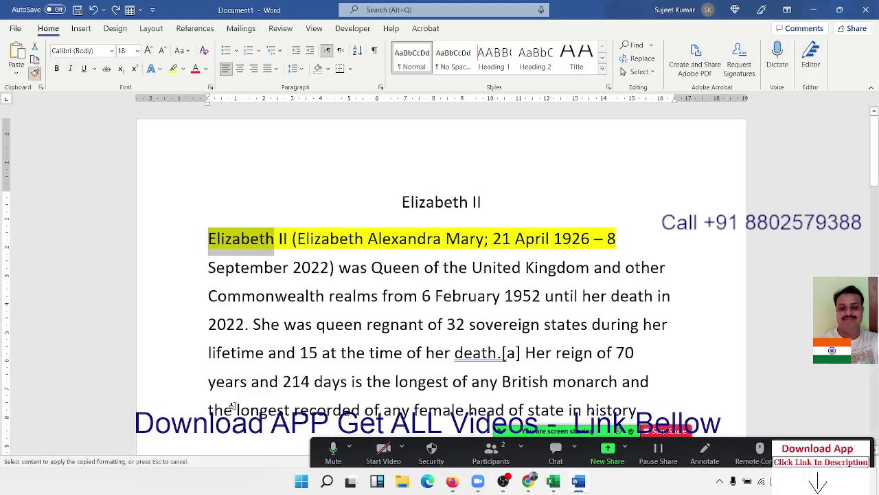
{"action": "left_click_drag", "start_coordinate": [197, 348], "coordinate": [211, 351]}
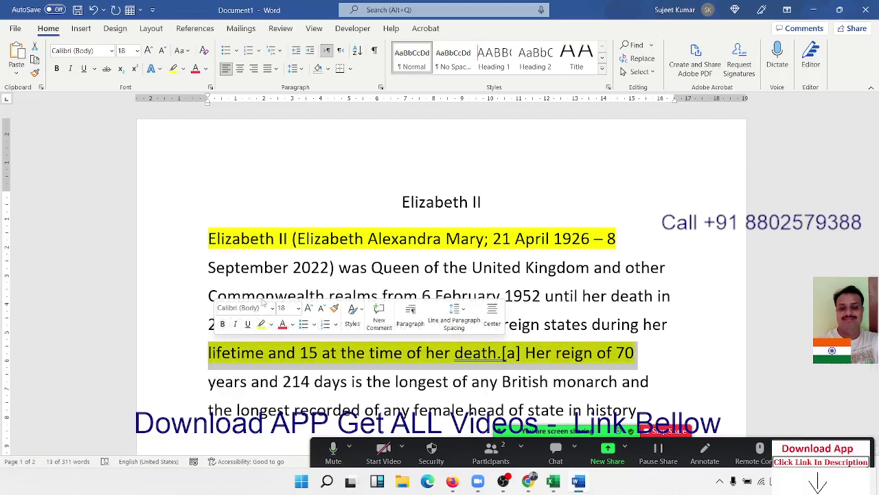
{"action": "left_click", "coordinate": [275, 269]}
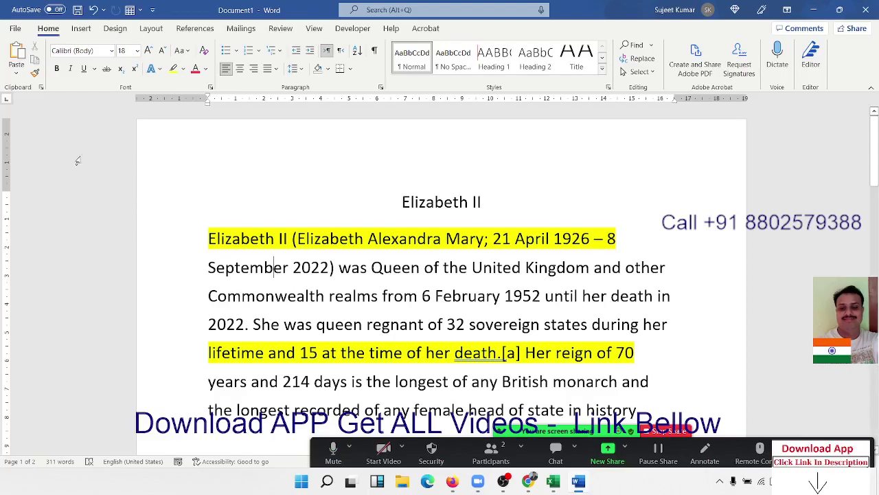
Step: Show and hide the Office Clipboard pane, then bring Chrome's Elizabeth II Wikipedia page forward
{"action": "left_click", "coordinate": [41, 88]}
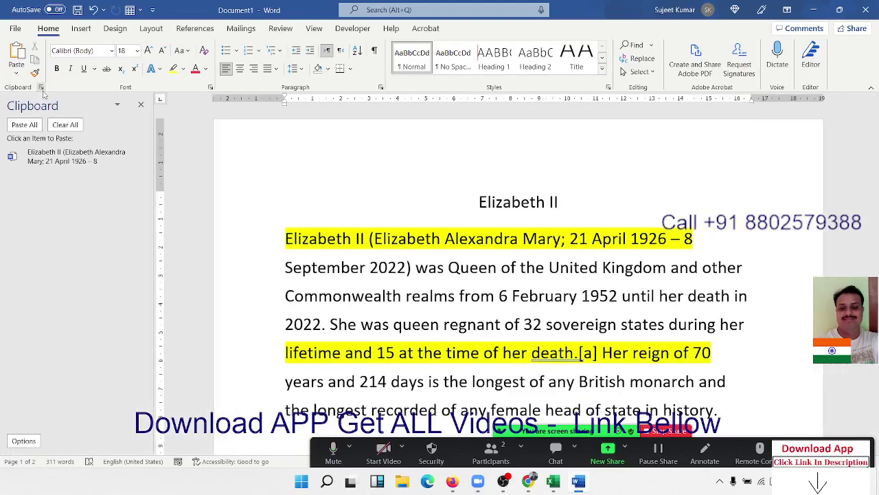
{"action": "left_click", "coordinate": [141, 105]}
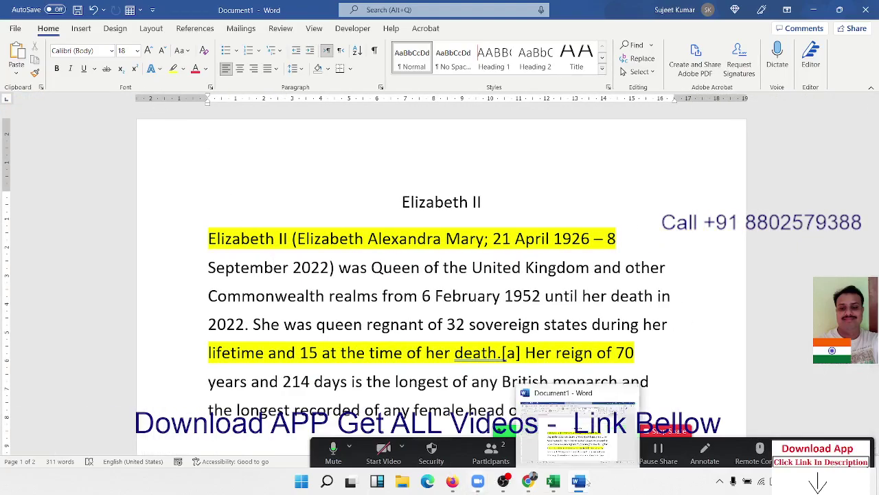
{"action": "mouse_move", "coordinate": [528, 479]}
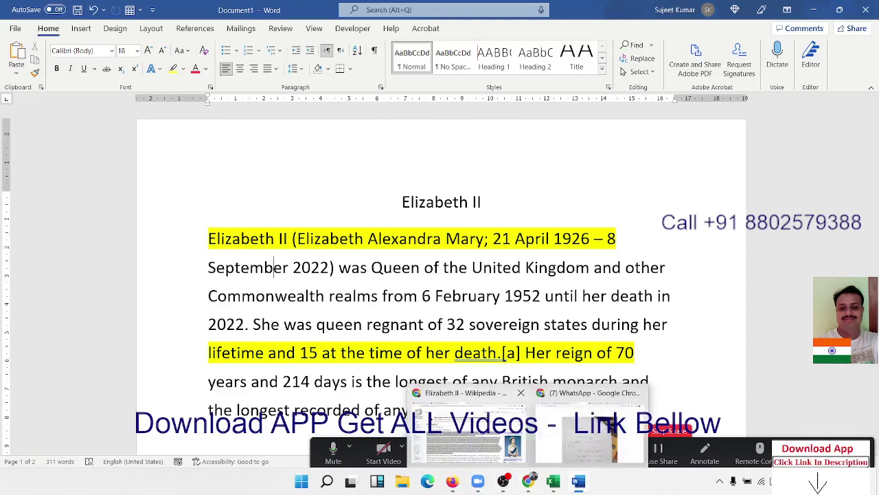
{"action": "left_click", "coordinate": [459, 417]}
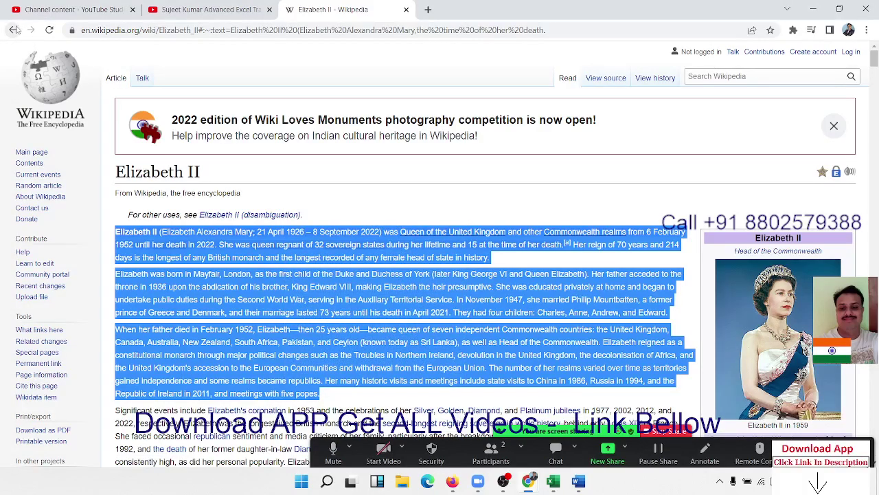
Step: Return to the 'queen elizabeth ii details' Google results and select the Wikipedia result's title
{"action": "left_click", "coordinate": [13, 29]}
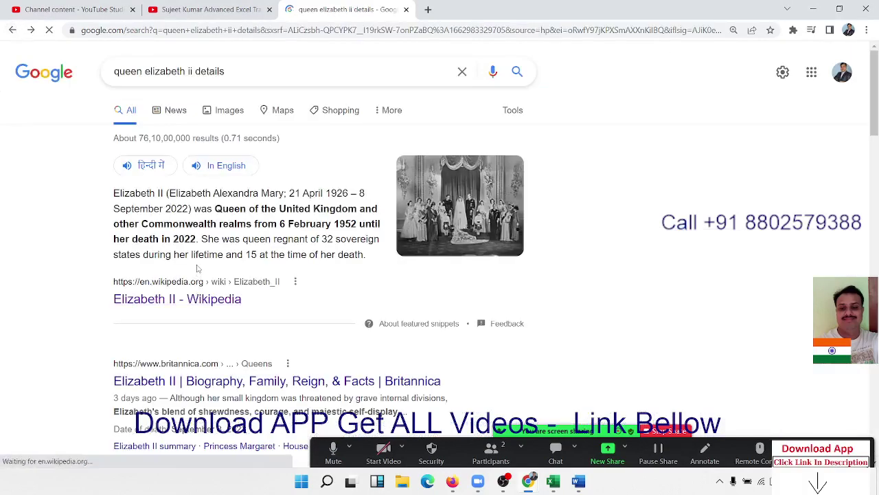
{"action": "scroll", "coordinate": [197, 268], "scroll_direction": "down", "scroll_amount": 5}
{"action": "scroll", "coordinate": [197, 268], "scroll_direction": "down", "scroll_amount": 5}
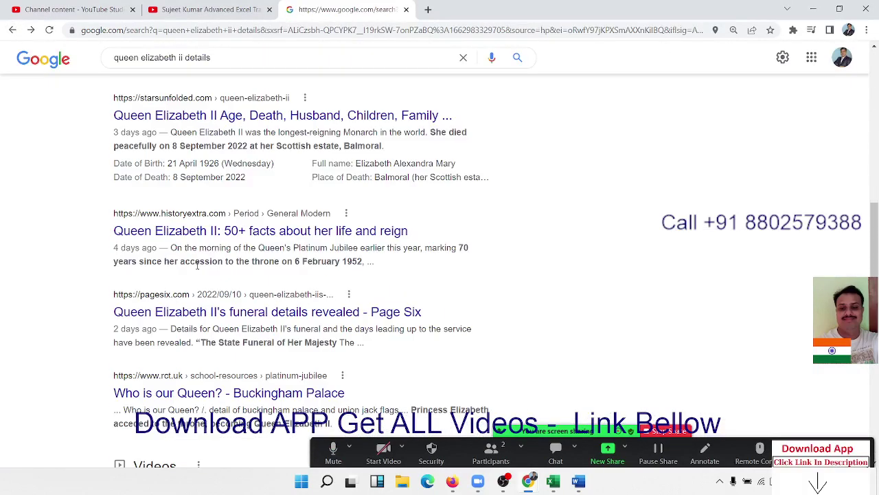
{"action": "scroll", "coordinate": [197, 265], "scroll_direction": "down", "scroll_amount": 5}
{"action": "scroll", "coordinate": [197, 267], "scroll_direction": "up", "scroll_amount": 5}
{"action": "scroll", "coordinate": [197, 268], "scroll_direction": "up", "scroll_amount": 3}
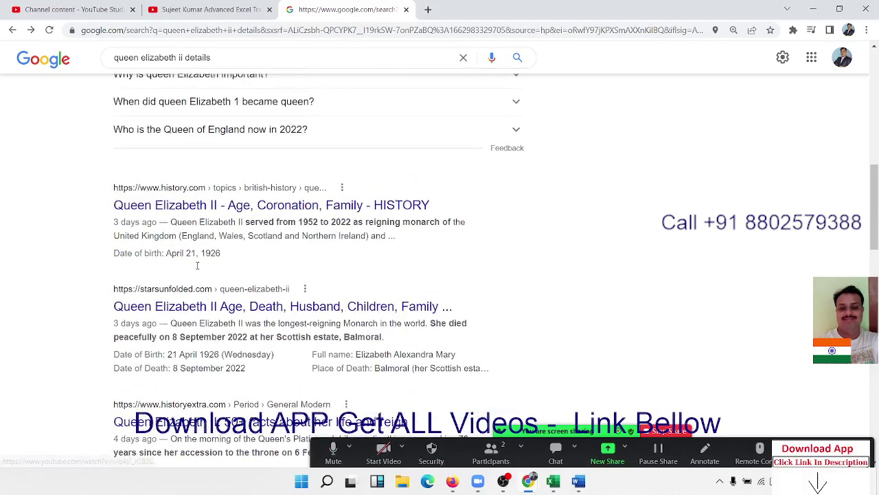
{"action": "scroll", "coordinate": [198, 269], "scroll_direction": "up", "scroll_amount": 5}
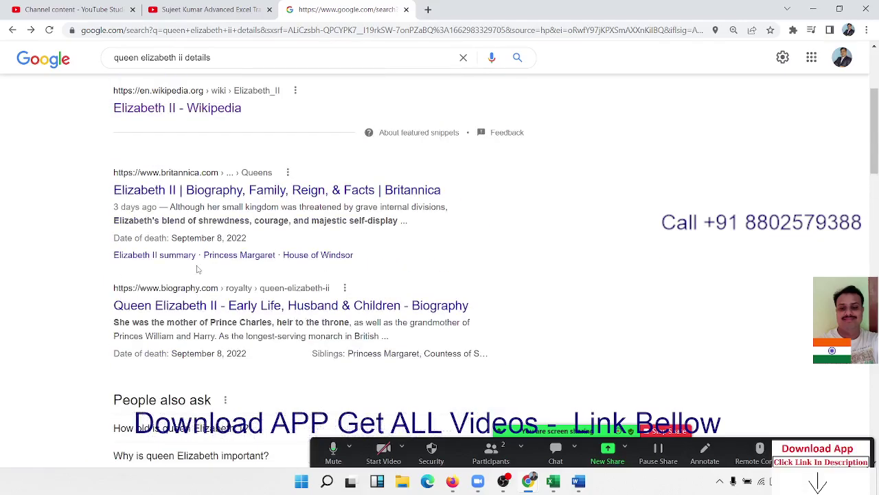
{"action": "scroll", "coordinate": [198, 268], "scroll_direction": "up", "scroll_amount": 3}
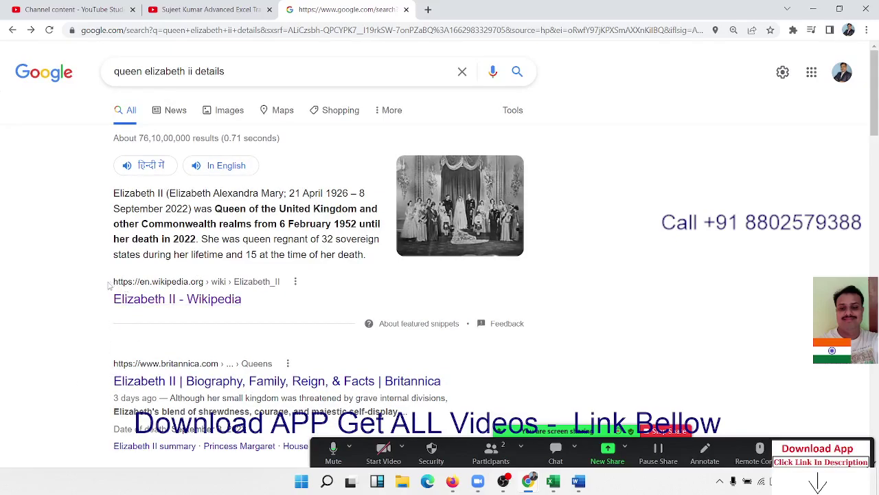
{"action": "left_click_drag", "start_coordinate": [109, 284], "coordinate": [138, 288]}
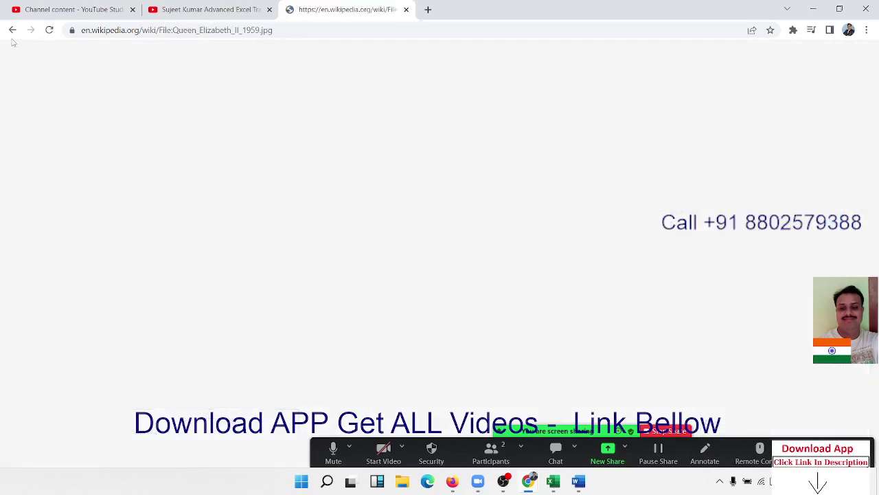
Step: Navigate back to the results again and reselect the Wikipedia result's URL line and title
{"action": "left_click", "coordinate": [12, 30]}
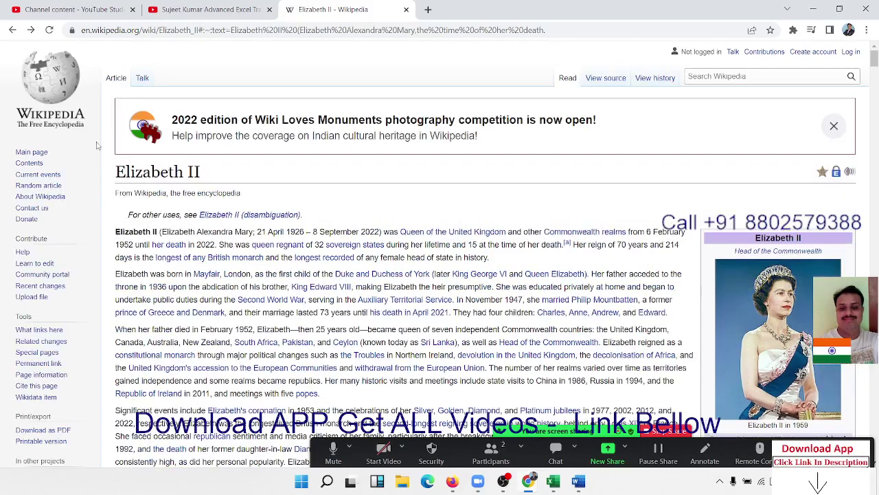
{"action": "left_click", "coordinate": [13, 29]}
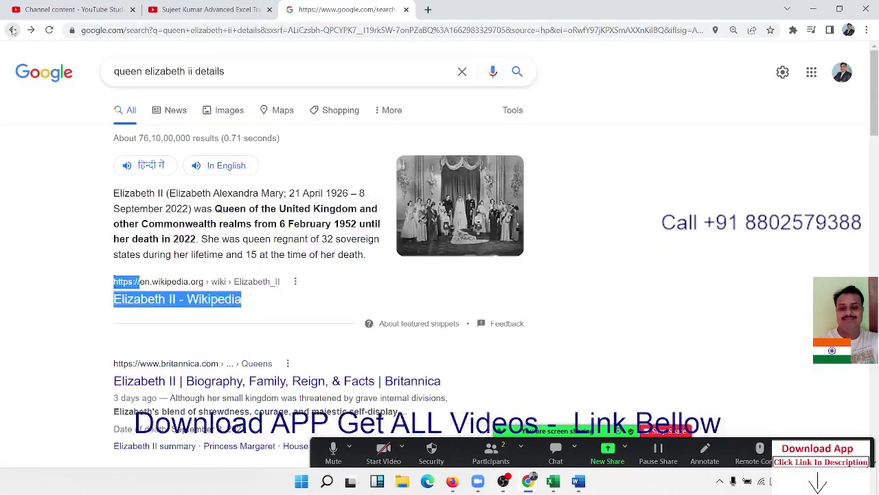
{"action": "left_click", "coordinate": [37, 160]}
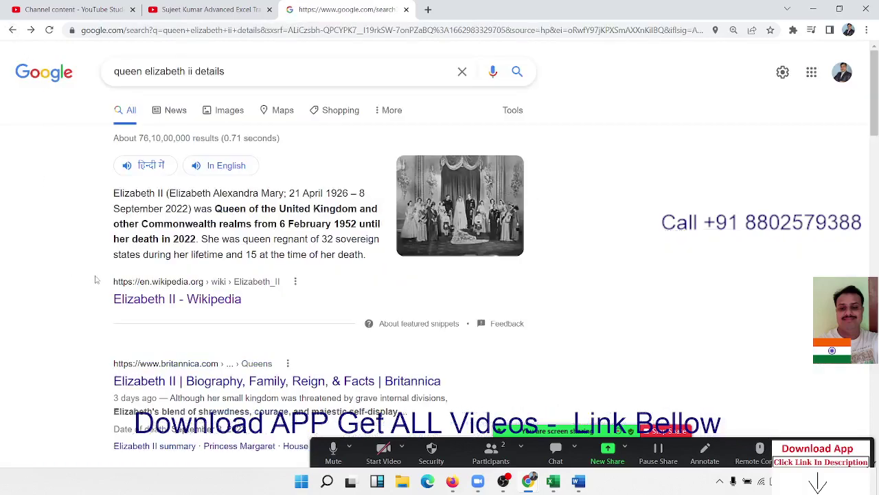
{"action": "left_click_drag", "start_coordinate": [106, 280], "coordinate": [283, 281]}
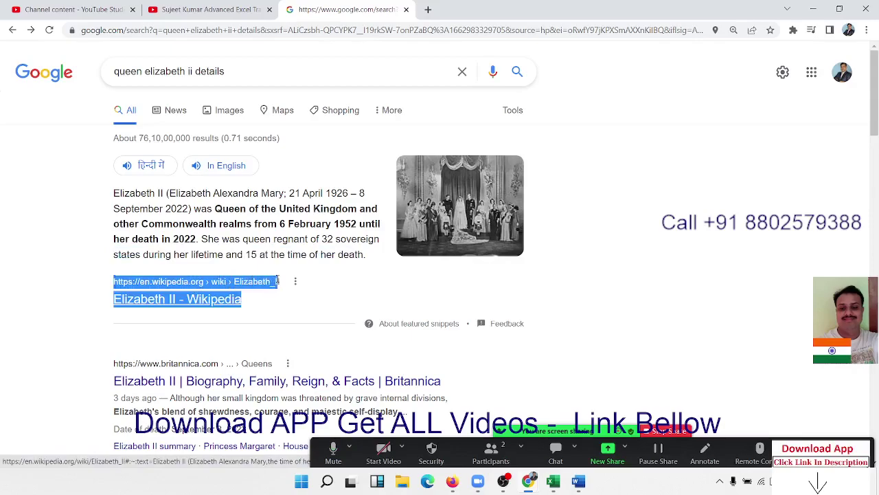
Step: Empty the Word document and paste in the copied Wikipedia title and URL
{"action": "key", "text": "alt+Tab"}
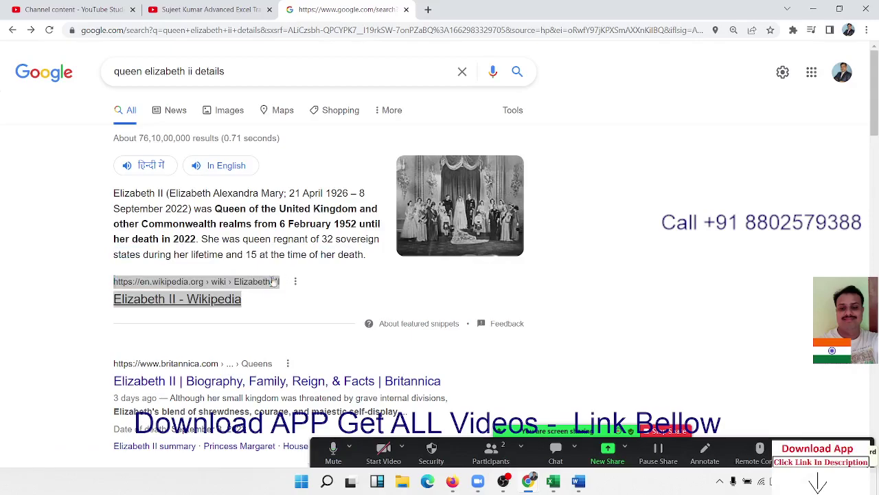
{"action": "key", "text": "ctrl+a"}
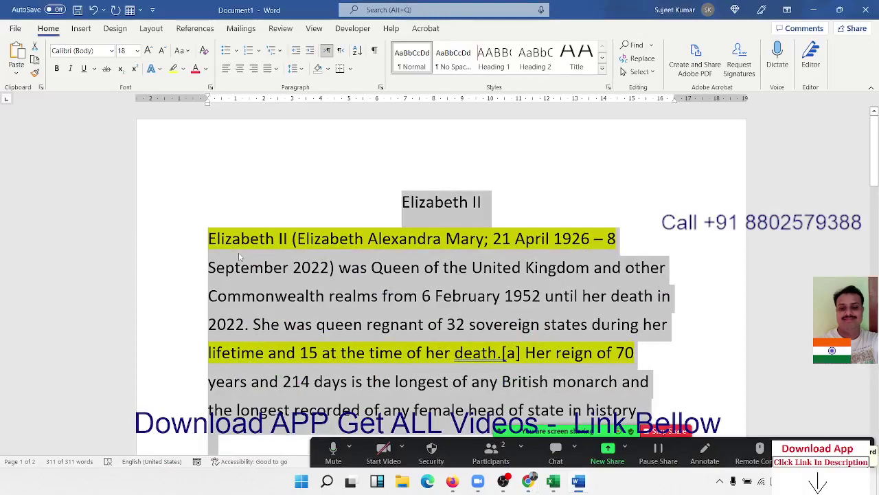
{"action": "key", "text": "Delete"}
{"action": "type", "text": "Elizabeth II - Wikipedia https://en.wikipedia.org › wiki › Elizabeth_II"}
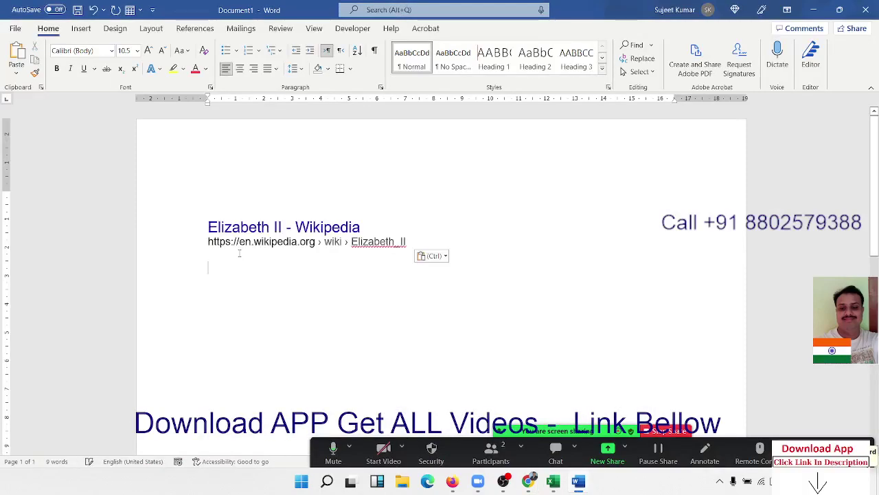
Step: Delete the pasted Wikipedia entry to leave a blank page, then Clear All in the Office Clipboard
{"action": "key", "text": "alt+Tab"}
{"action": "scroll", "coordinate": [240, 254], "scroll_direction": "down", "scroll_amount": 3}
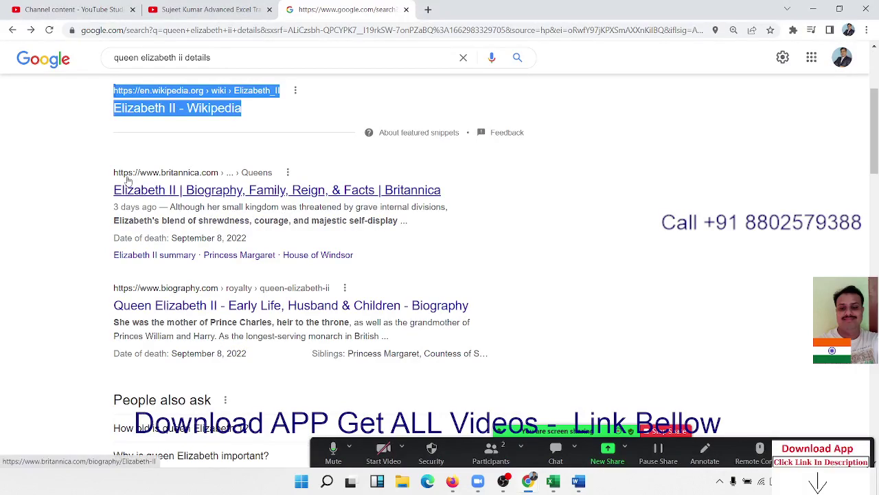
{"action": "key", "text": "alt+Tab"}
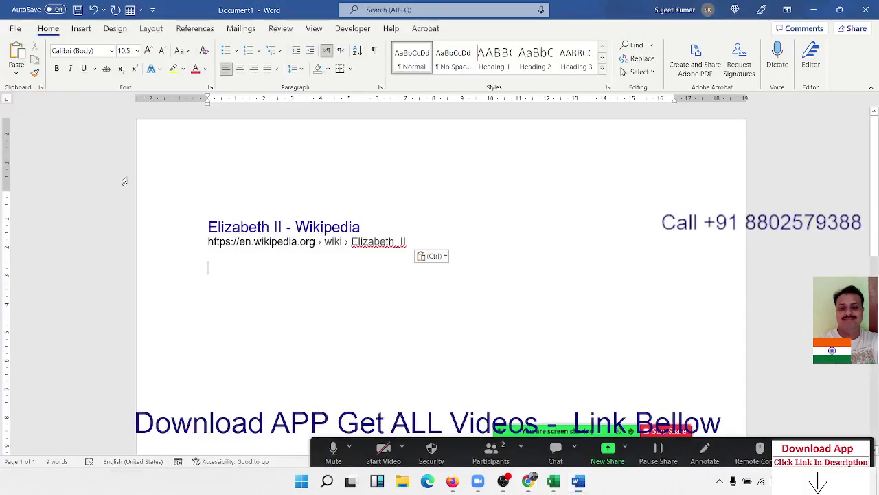
{"action": "key", "text": "ctrl+a"}
{"action": "key", "text": "Delete"}
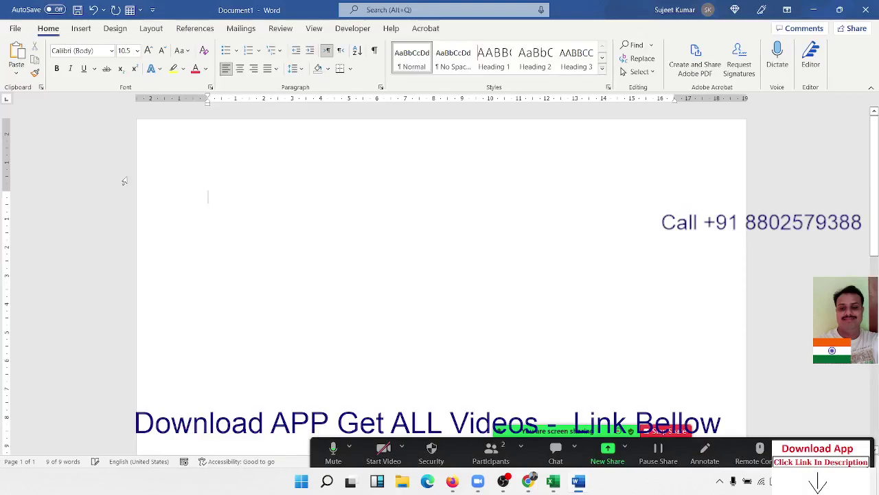
{"action": "left_click", "coordinate": [41, 87]}
{"action": "left_click", "coordinate": [65, 125]}
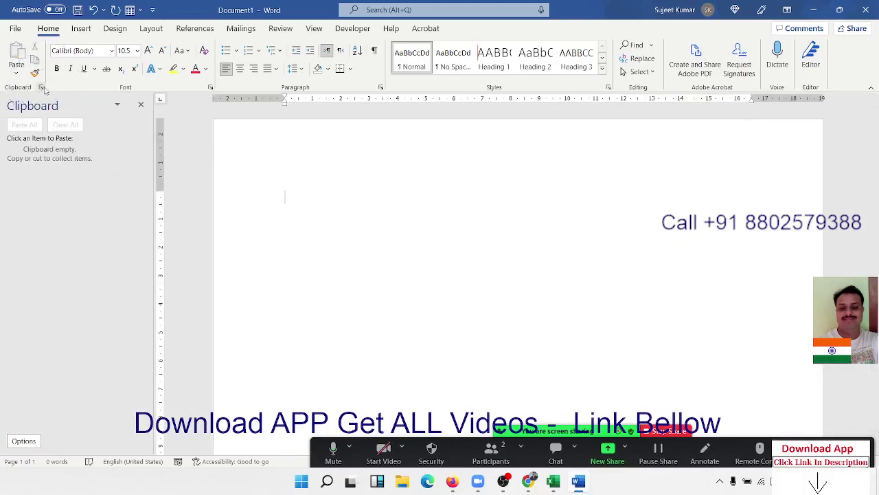
Step: Select and copy the Britannica result's title and URL onto the Office Clipboard
{"action": "key", "text": "alt+Tab"}
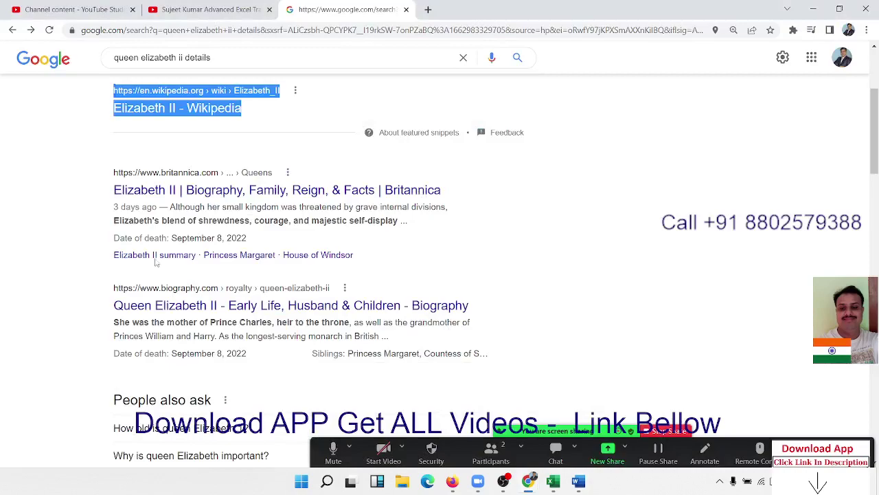
{"action": "scroll", "coordinate": [122, 234], "scroll_direction": "up", "scroll_amount": 3}
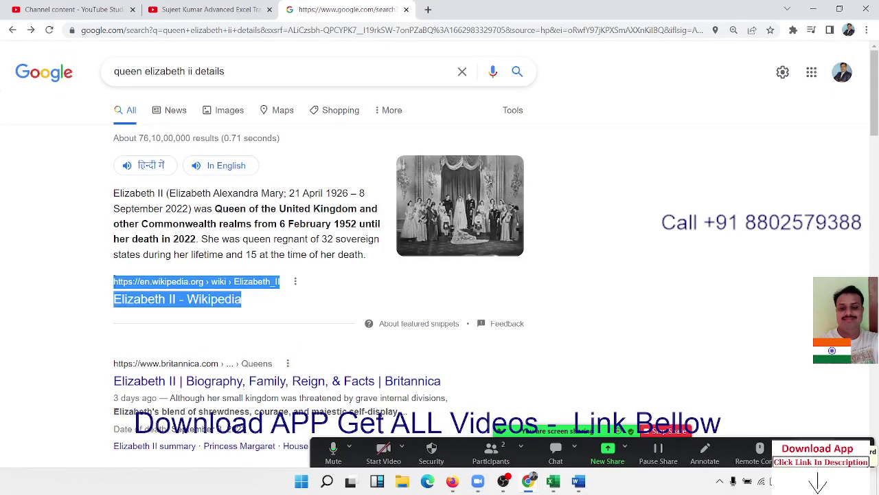
{"action": "scroll", "coordinate": [274, 309], "scroll_direction": "down", "scroll_amount": 3}
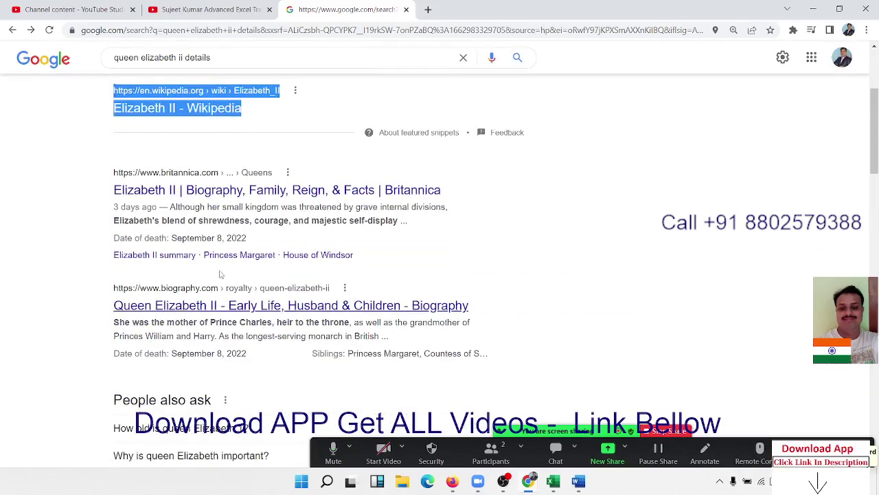
{"action": "left_click", "coordinate": [103, 171]}
{"action": "mouse_move", "coordinate": [113, 190]}
{"action": "left_mouse_down"}
{"action": "mouse_move", "coordinate": [424, 181]}
{"action": "mouse_move", "coordinate": [106, 163]}
{"action": "left_mouse_up"}
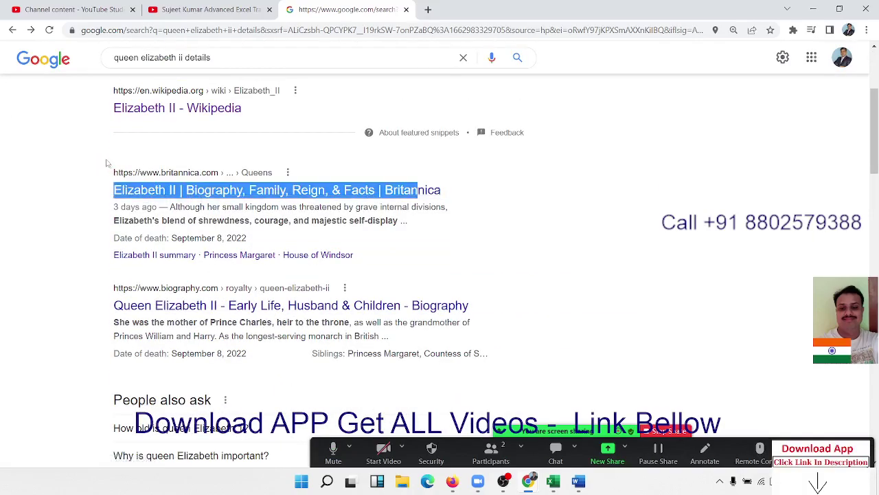
{"action": "left_click", "coordinate": [110, 170]}
{"action": "left_click_drag", "start_coordinate": [112, 170], "coordinate": [228, 170]}
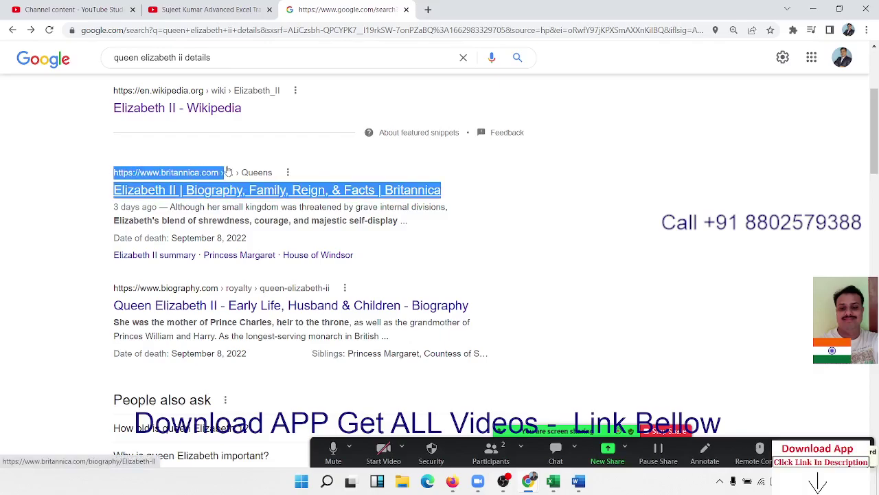
{"action": "key", "text": "alt+Tab"}
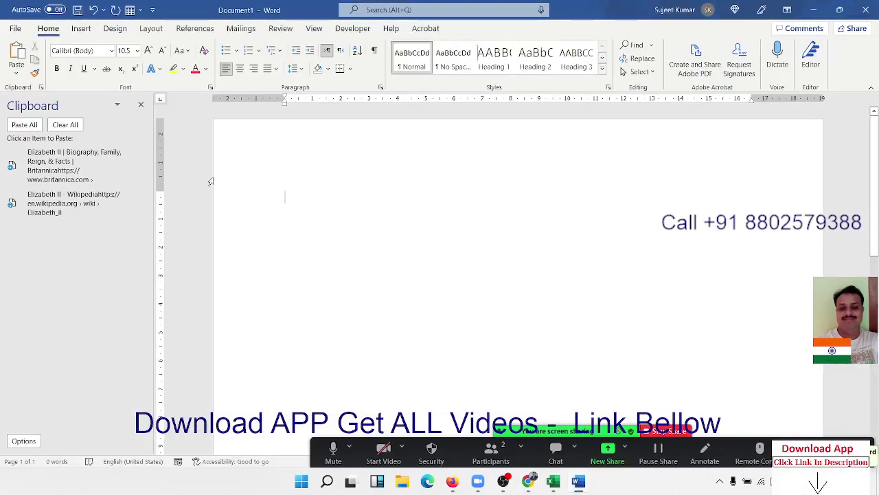
Step: Copy the biography.com result's title and URL, then check Word's Clipboard pane
{"action": "key", "text": "alt+Tab"}
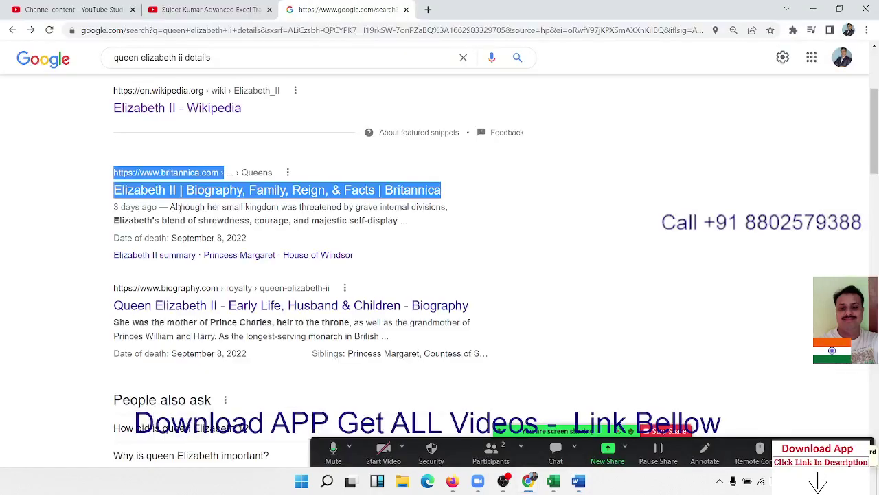
{"action": "scroll", "coordinate": [316, 275], "scroll_direction": "down", "scroll_amount": 5}
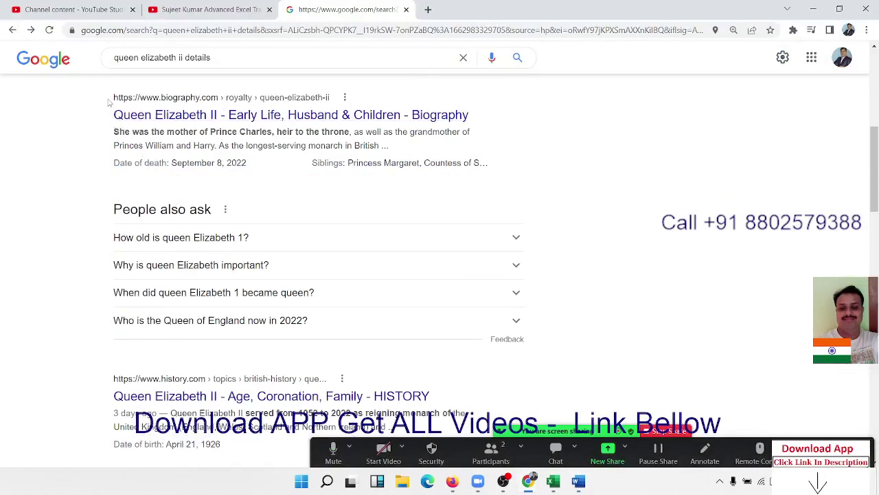
{"action": "left_click_drag", "start_coordinate": [110, 97], "coordinate": [351, 132]}
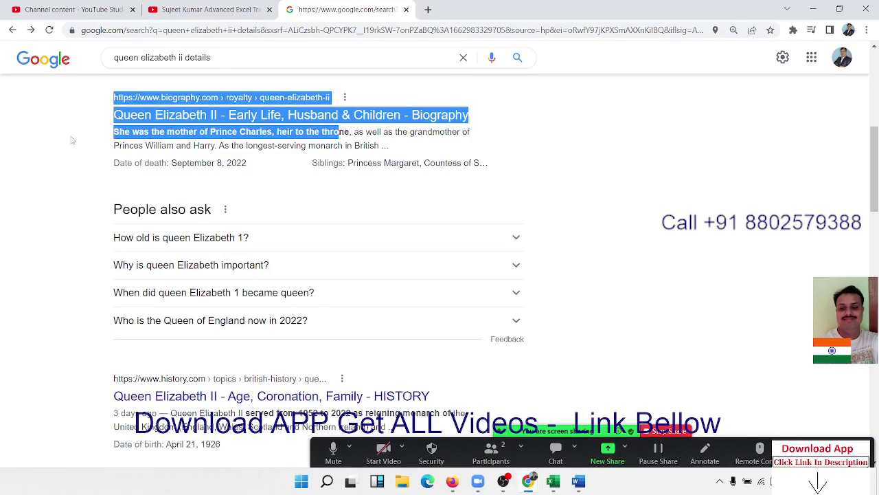
{"action": "left_click", "coordinate": [44, 145]}
{"action": "left_click_drag", "start_coordinate": [112, 99], "coordinate": [346, 101]}
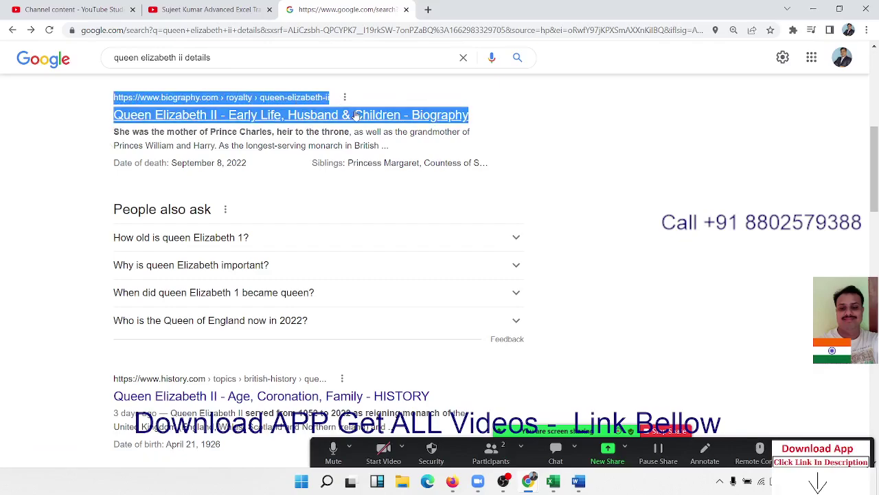
{"action": "key", "text": "ctrl+c"}
{"action": "key", "text": "alt+Tab"}
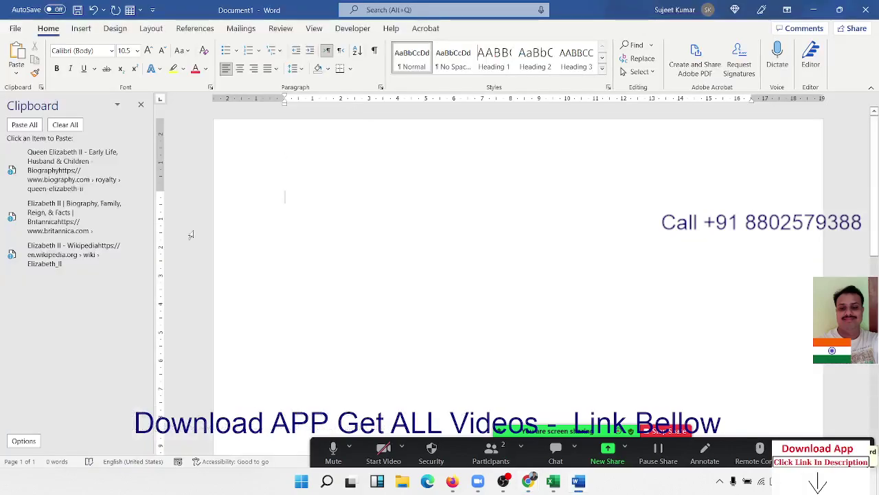
Step: Copy the history.com result's title and URL, giving four collected clipboard items
{"action": "key", "text": "alt+Tab"}
{"action": "scroll", "coordinate": [193, 237], "scroll_direction": "down", "scroll_amount": 3}
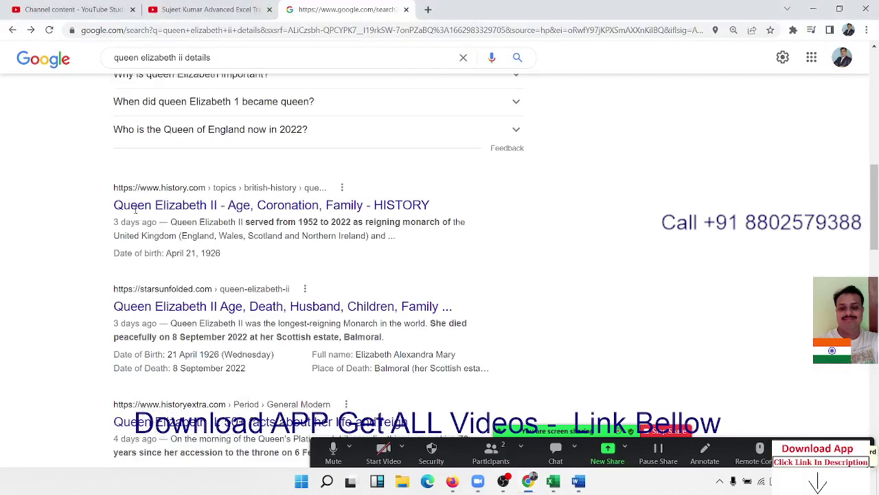
{"action": "left_click_drag", "start_coordinate": [109, 190], "coordinate": [341, 196]}
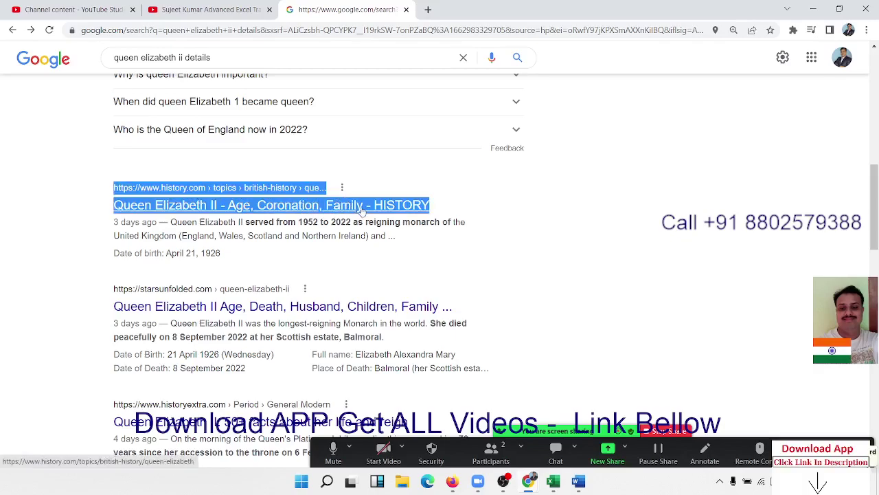
{"action": "key", "text": "ctrl+c"}
{"action": "key", "text": "alt+Tab"}
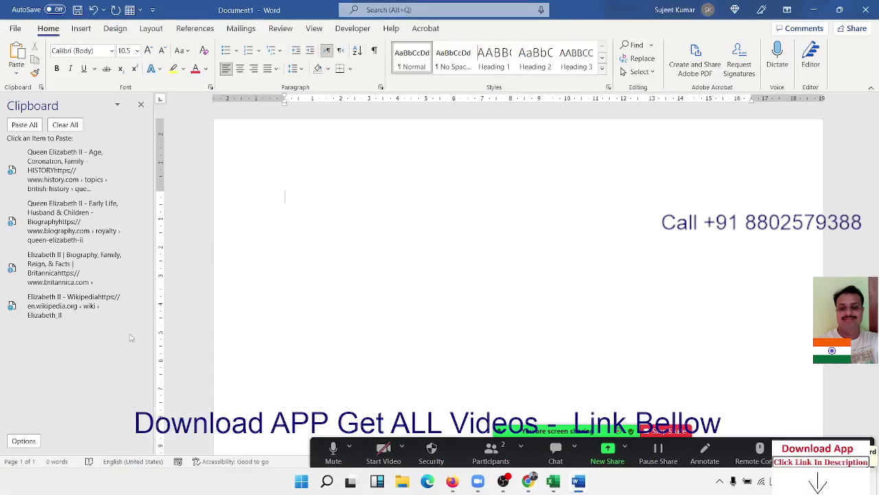
Step: Paste All four Wikipedia, Britannica, Biography and History links, then Clear All and close the pane
{"action": "left_click", "coordinate": [34, 125]}
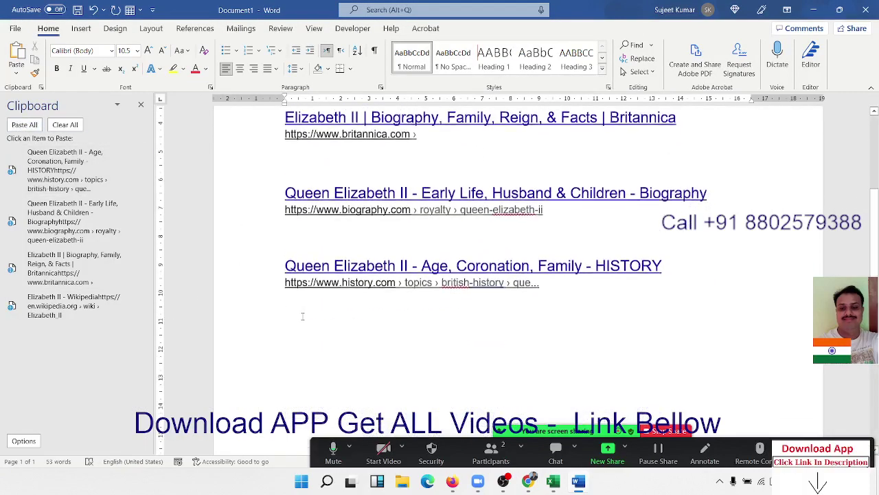
{"action": "scroll", "coordinate": [302, 313], "scroll_direction": "up", "scroll_amount": 3}
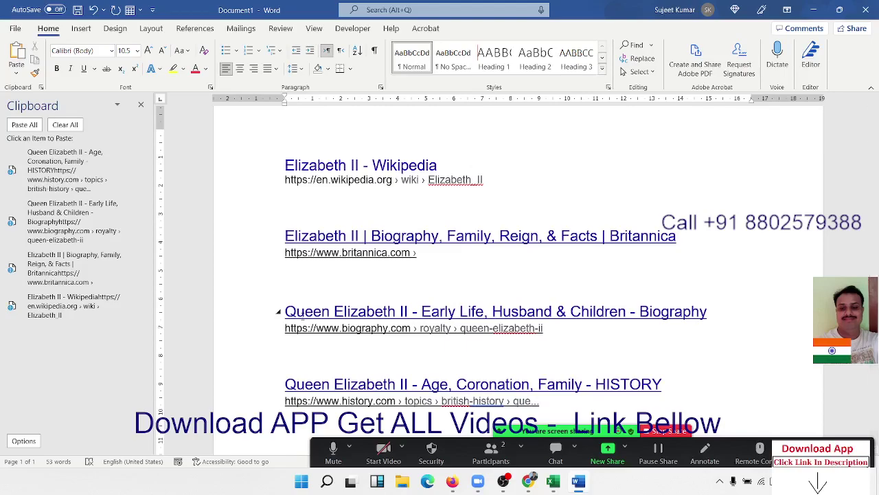
{"action": "left_click", "coordinate": [68, 129]}
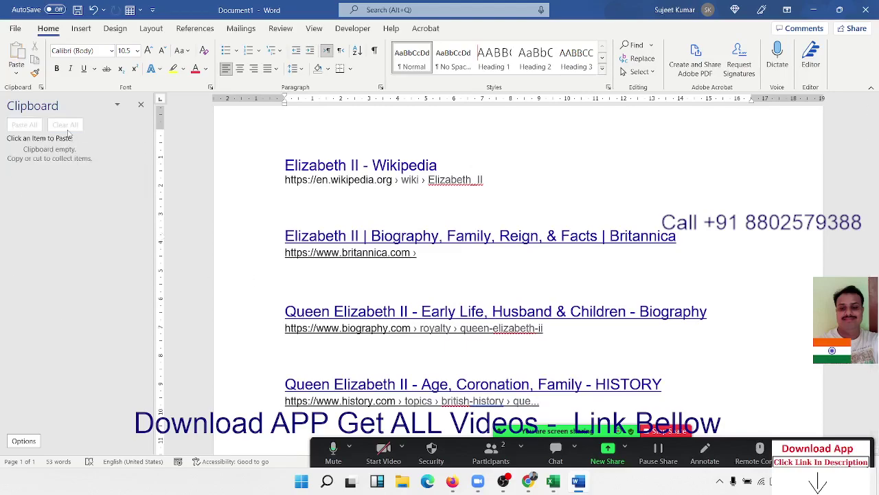
{"action": "left_click", "coordinate": [140, 105]}
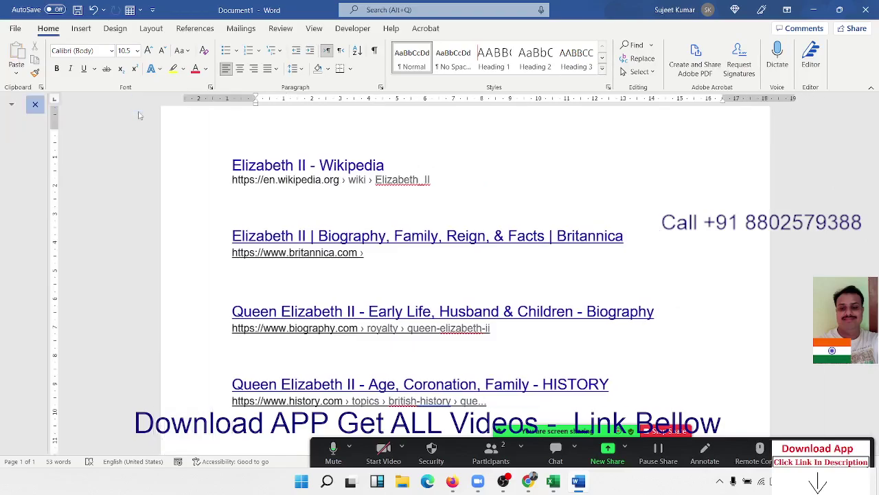